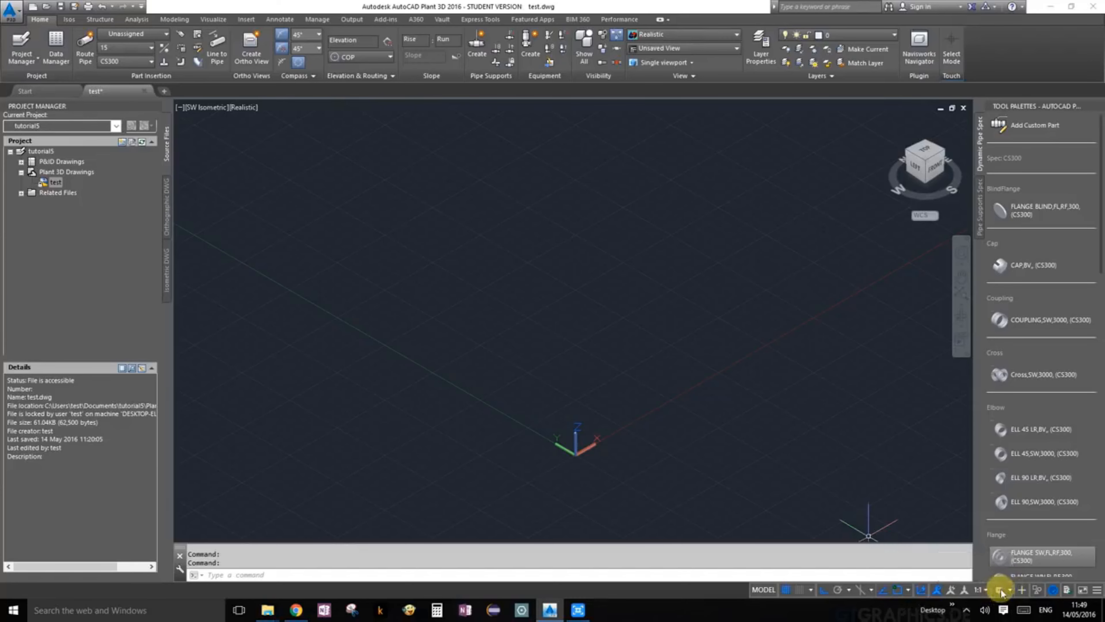
click(1009, 588)
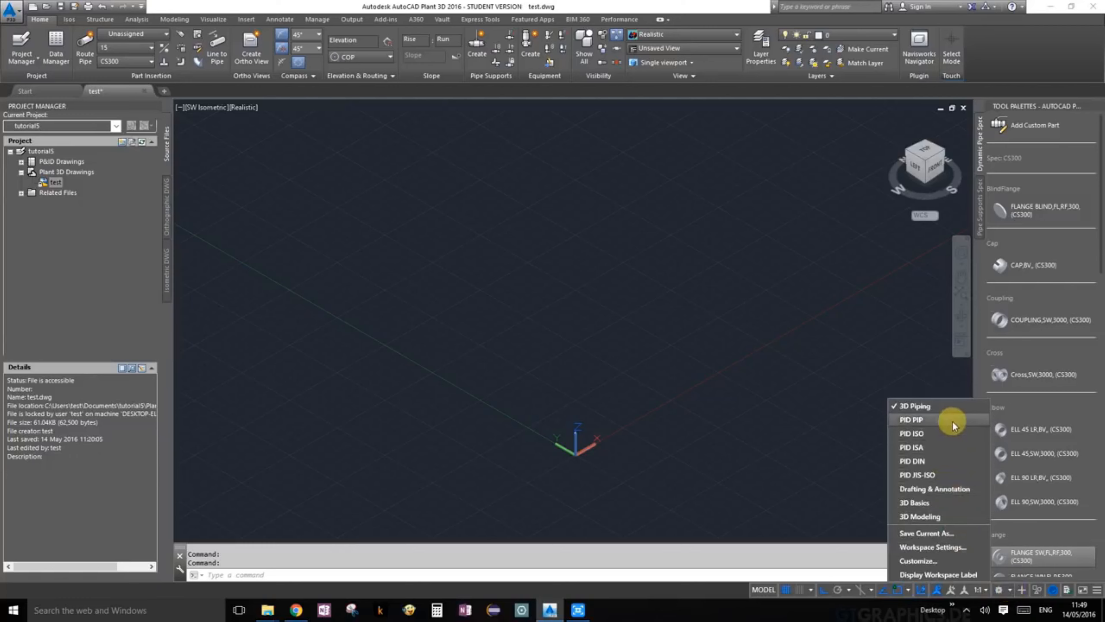
click(892, 369)
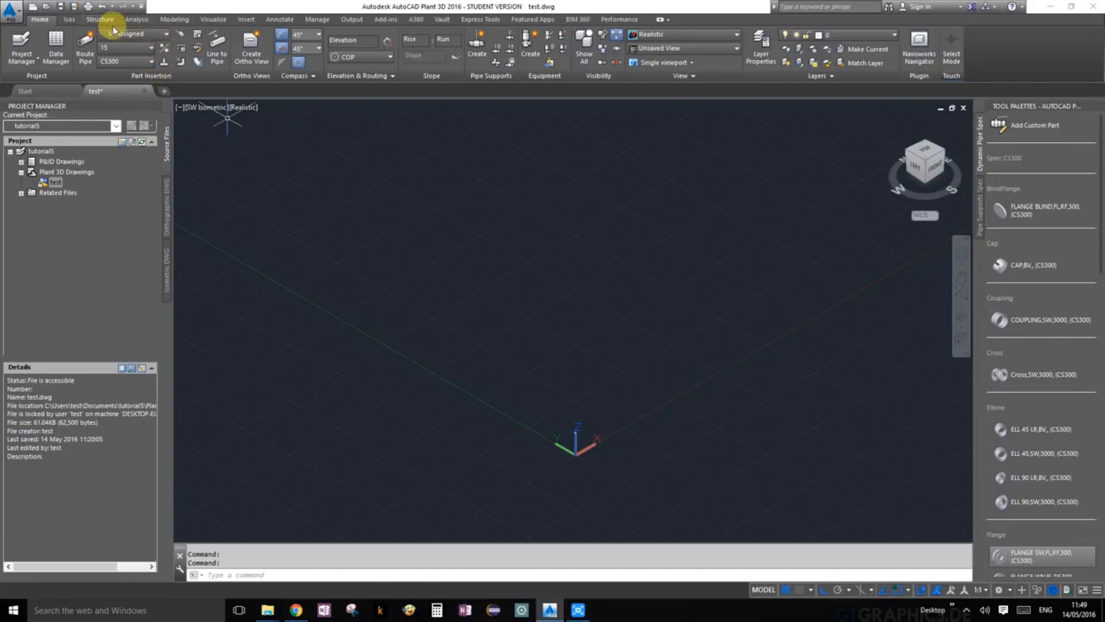
Step: Open the layer properties manager from the structure tools and move it over the drawing area
click(99, 20)
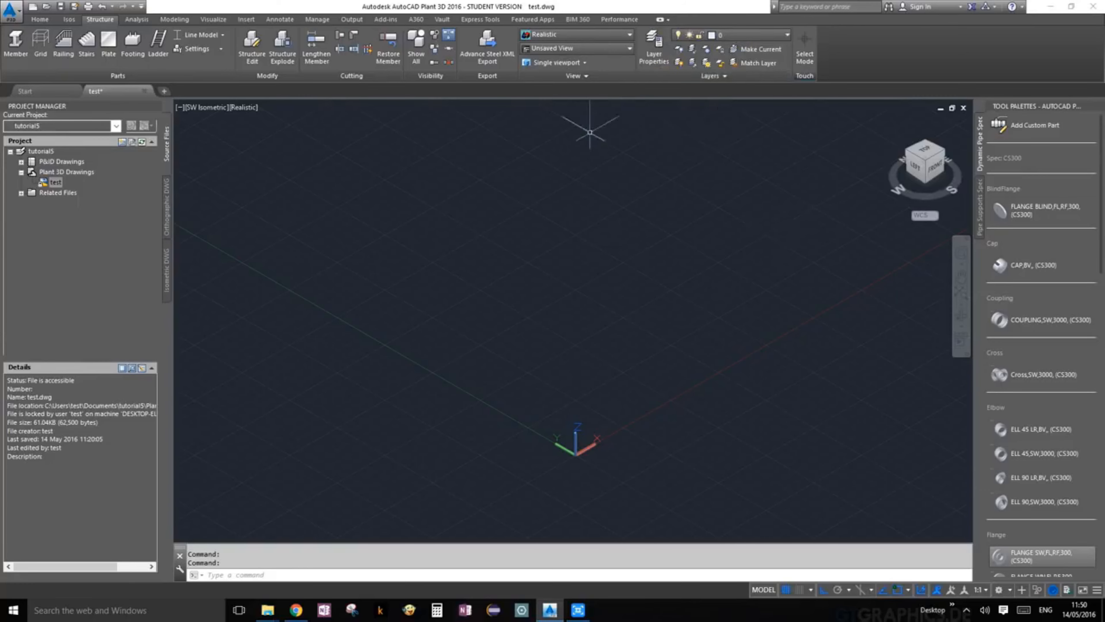
click(654, 61)
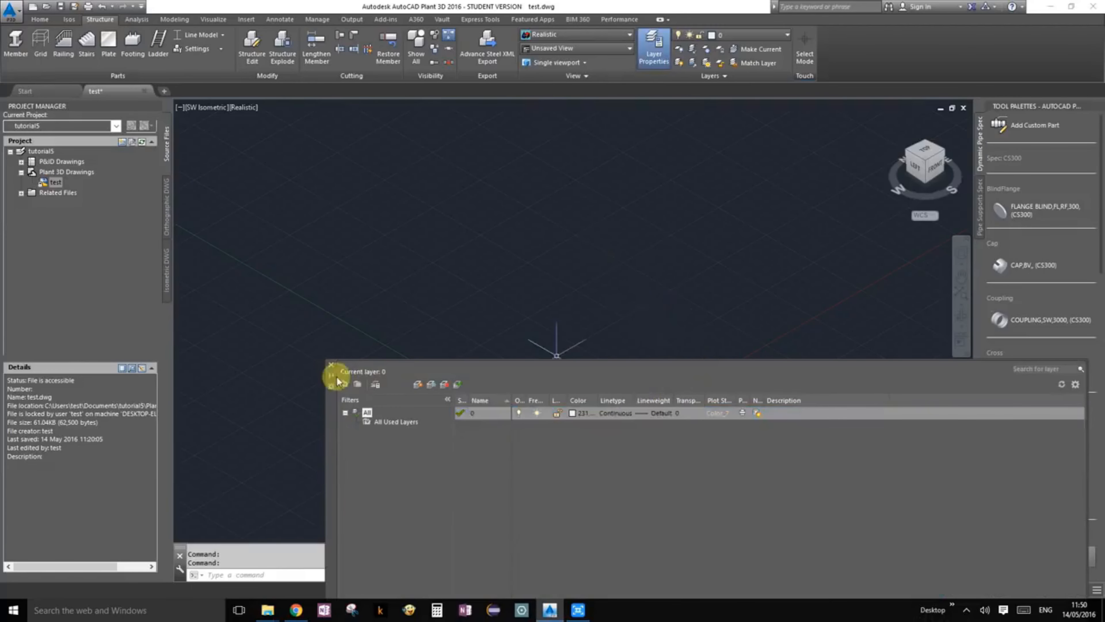
drag(327, 408, 167, 131)
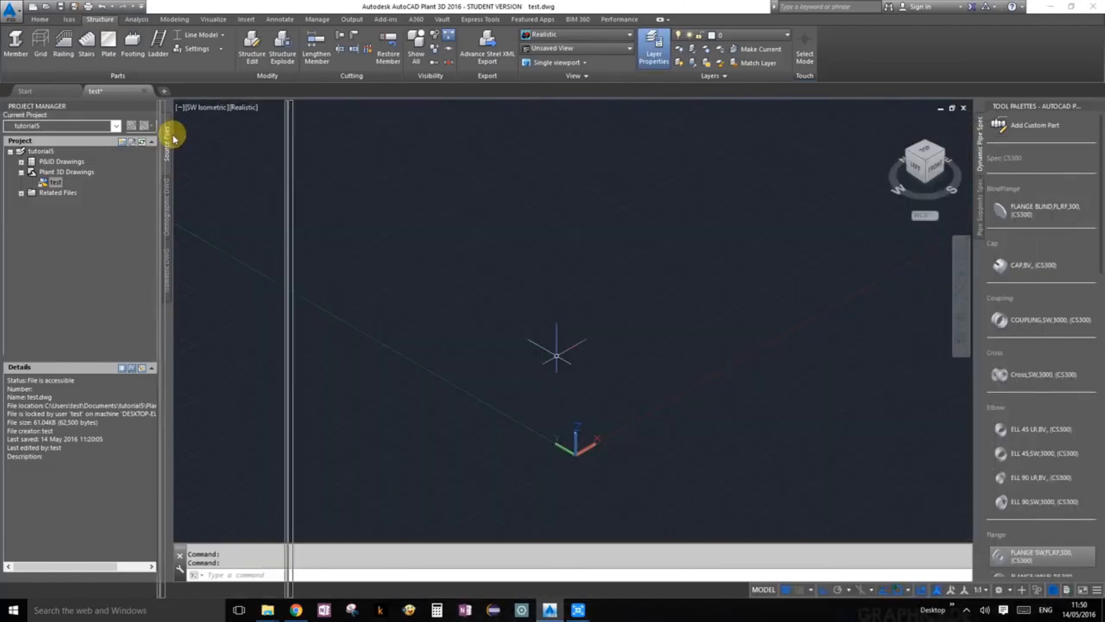
mouse_move(214, 158)
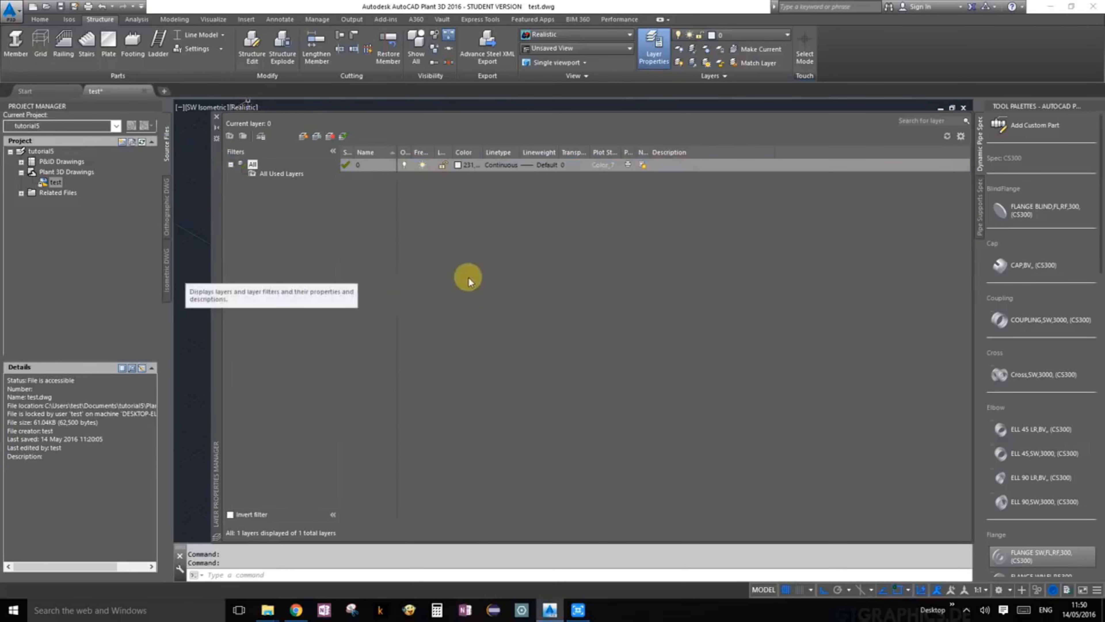
Step: Create a new layer named grid and set its color to index color 255
click(306, 135)
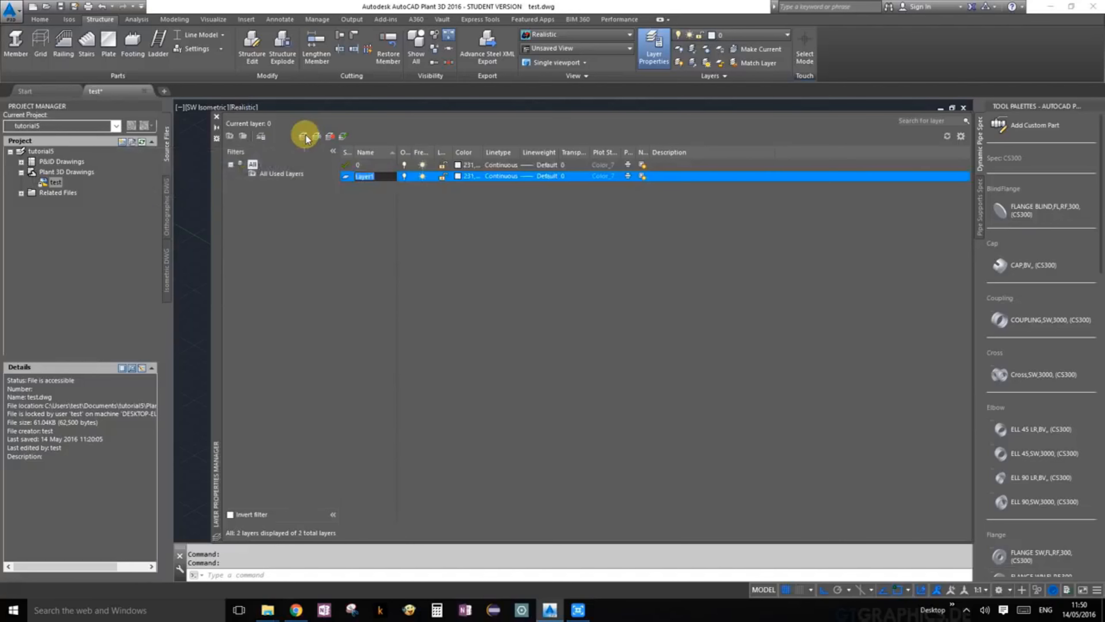
text(grid)
click(459, 179)
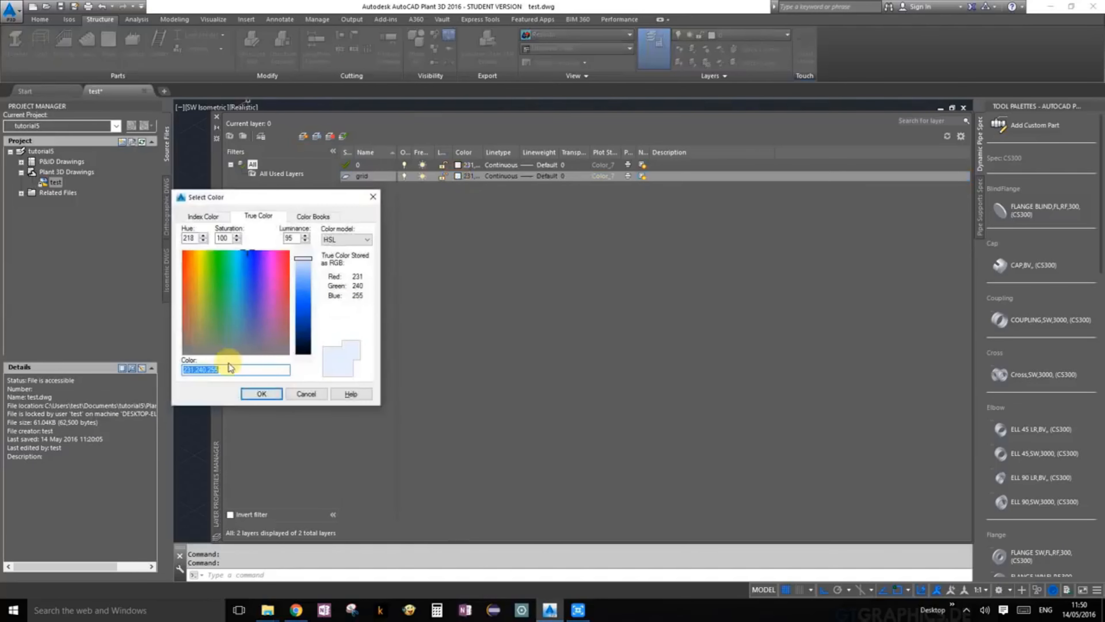
text(250)
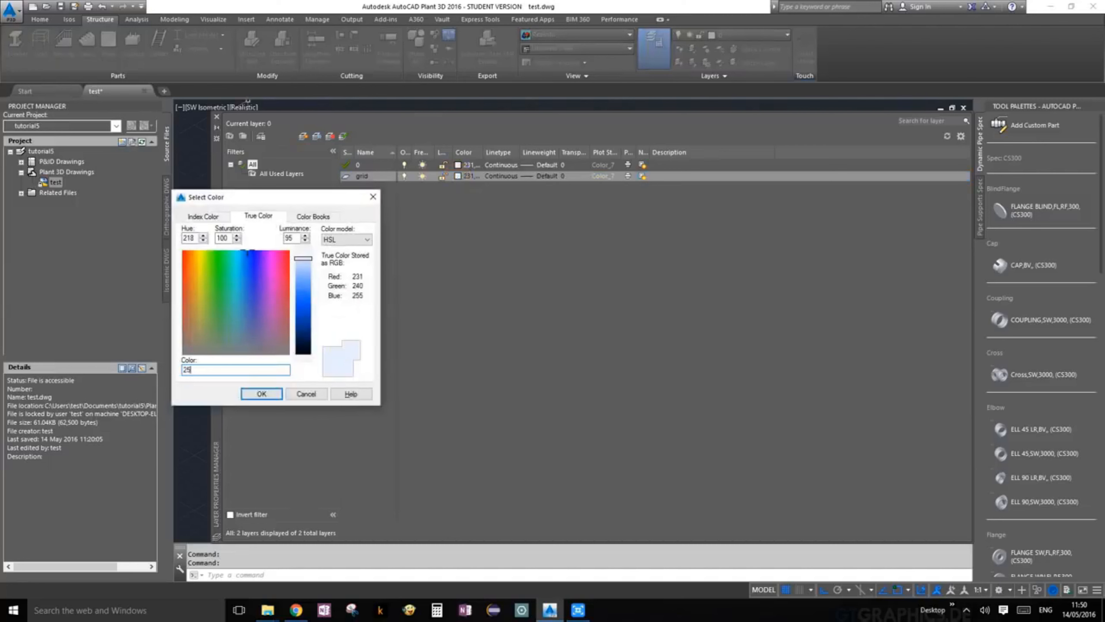
click(261, 393)
click(289, 316)
click(204, 217)
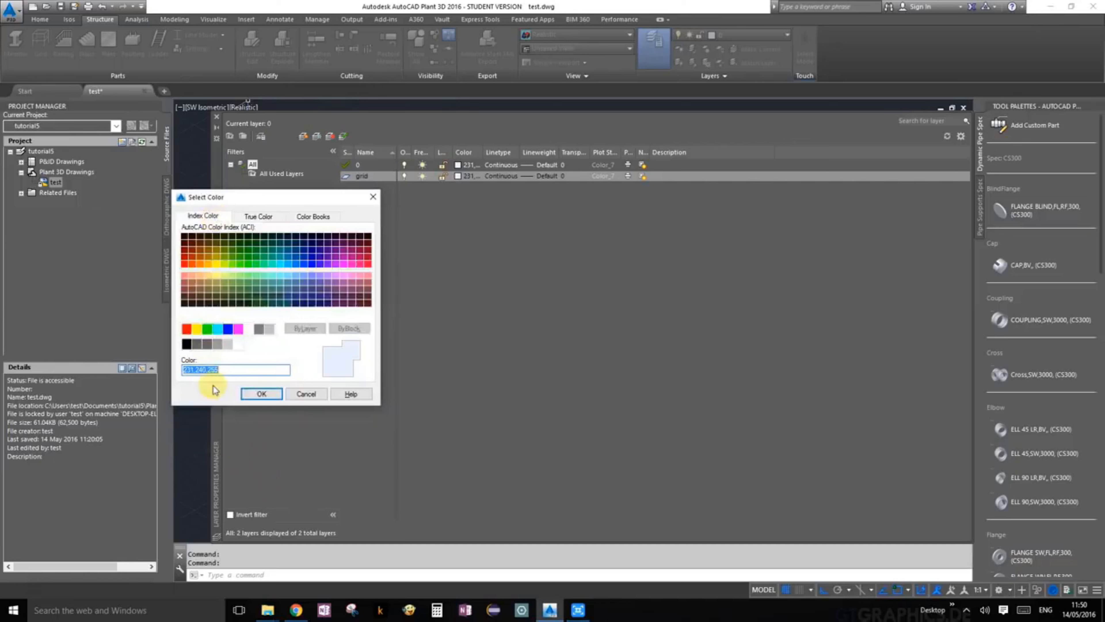
click(235, 348)
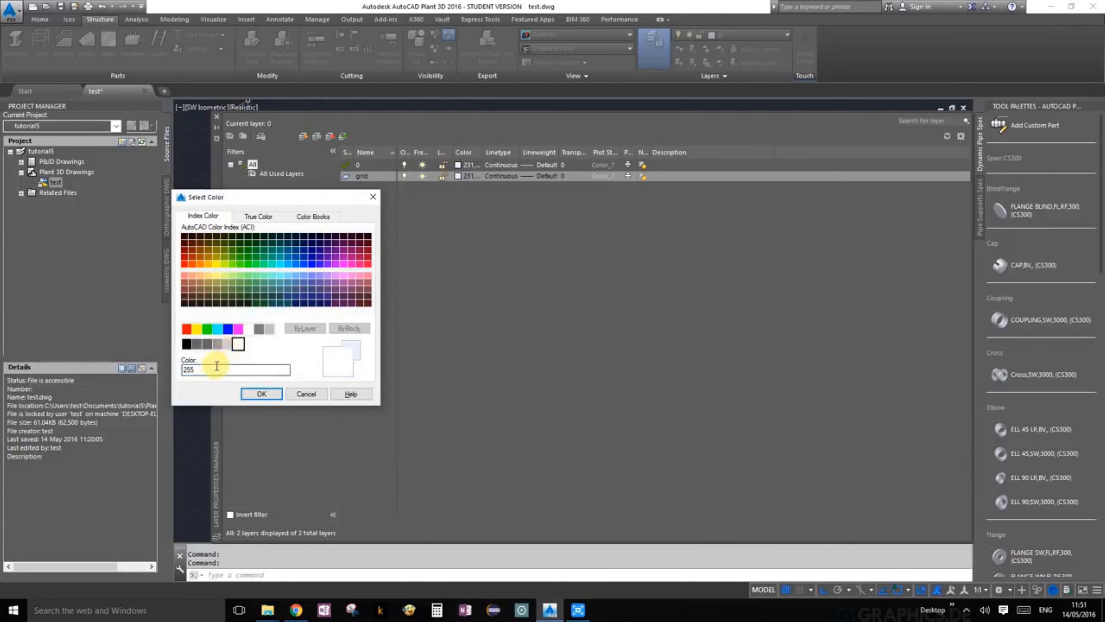
click(261, 394)
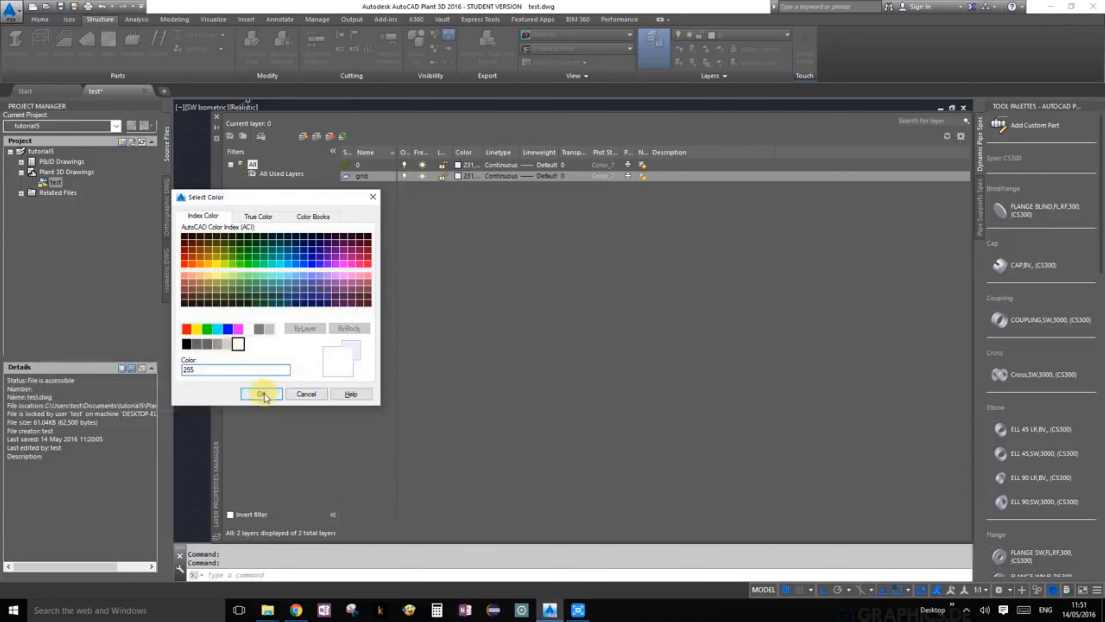
click(262, 394)
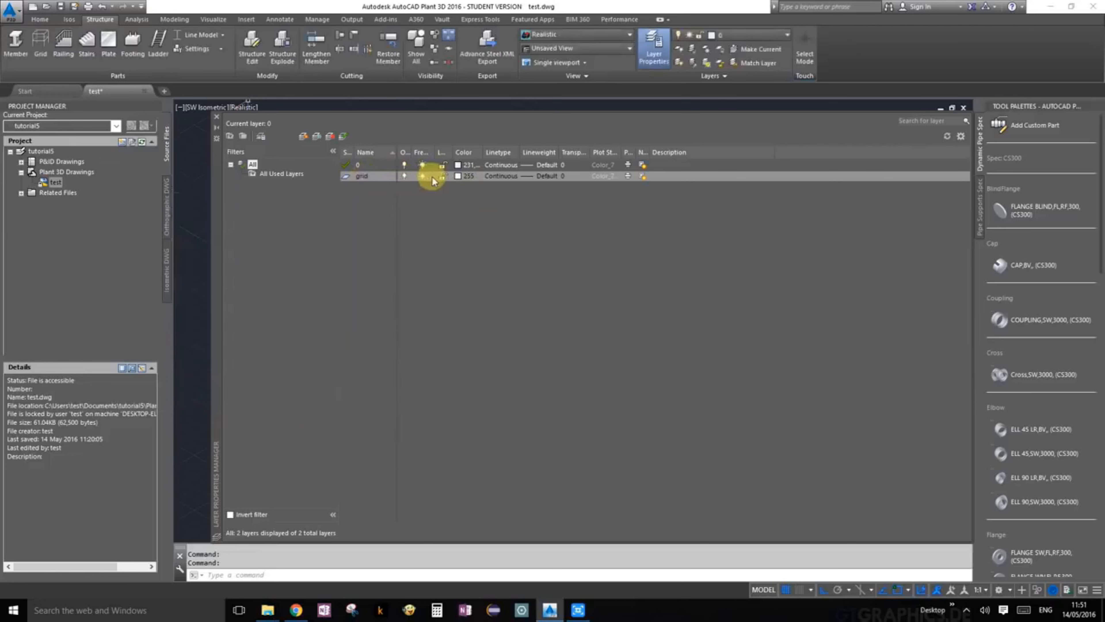
Step: Add a layer named footings and assign it the gray index color 253
click(303, 136)
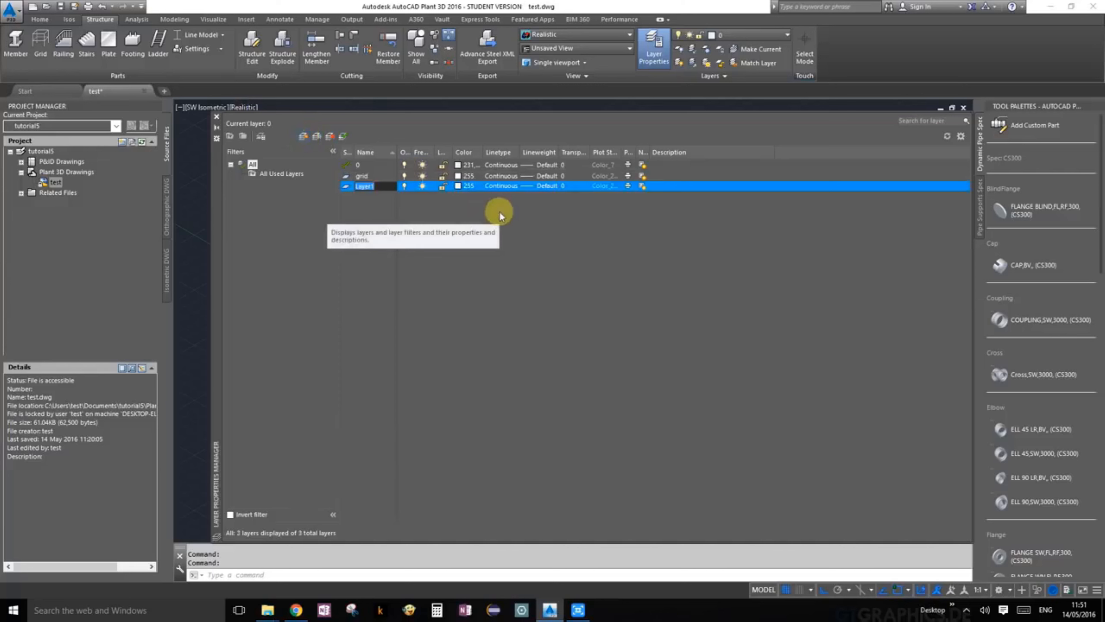
text(footings)
click(713, 290)
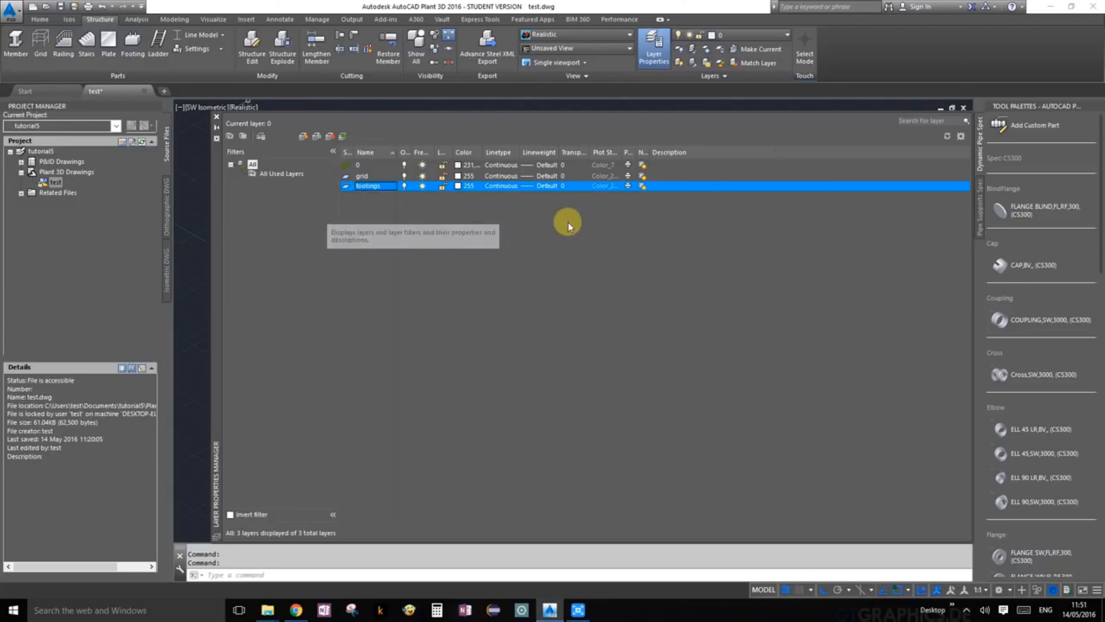
click(457, 186)
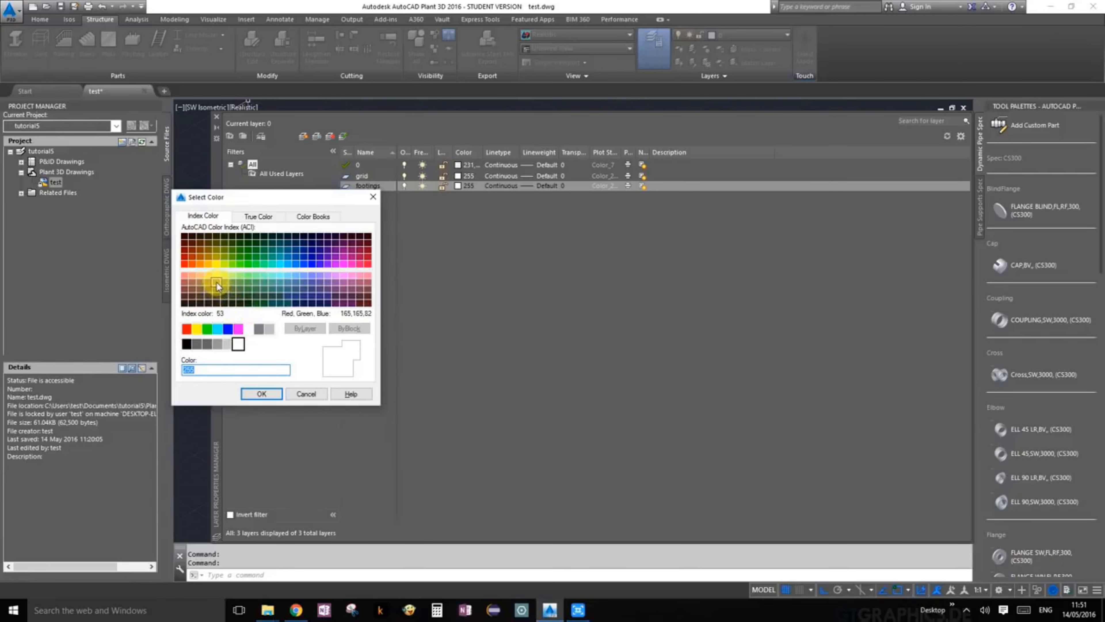
click(196, 328)
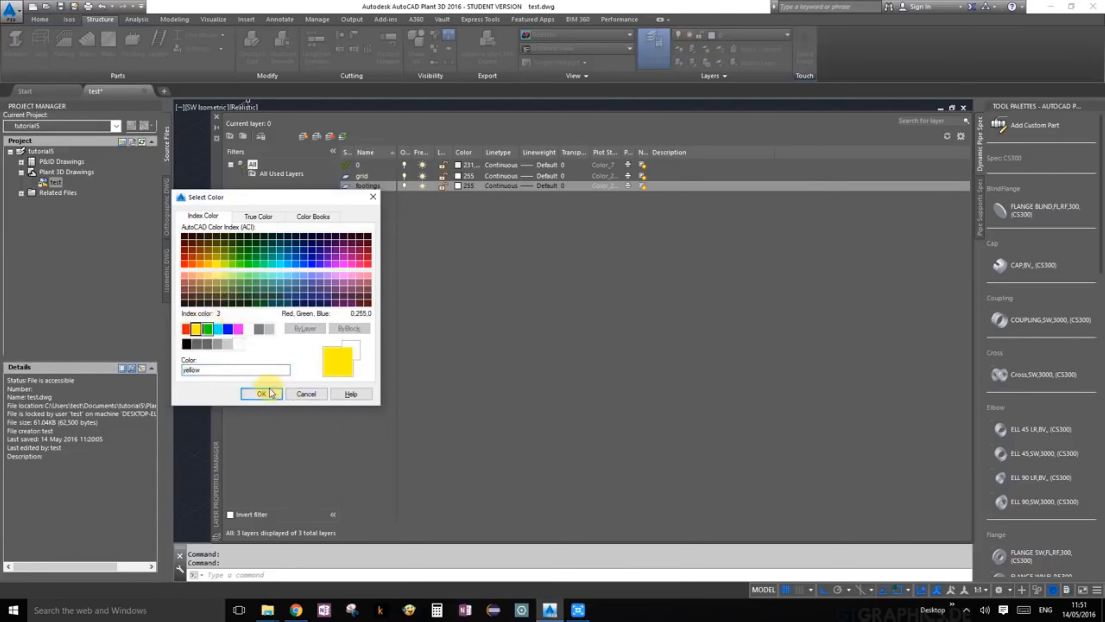
click(218, 345)
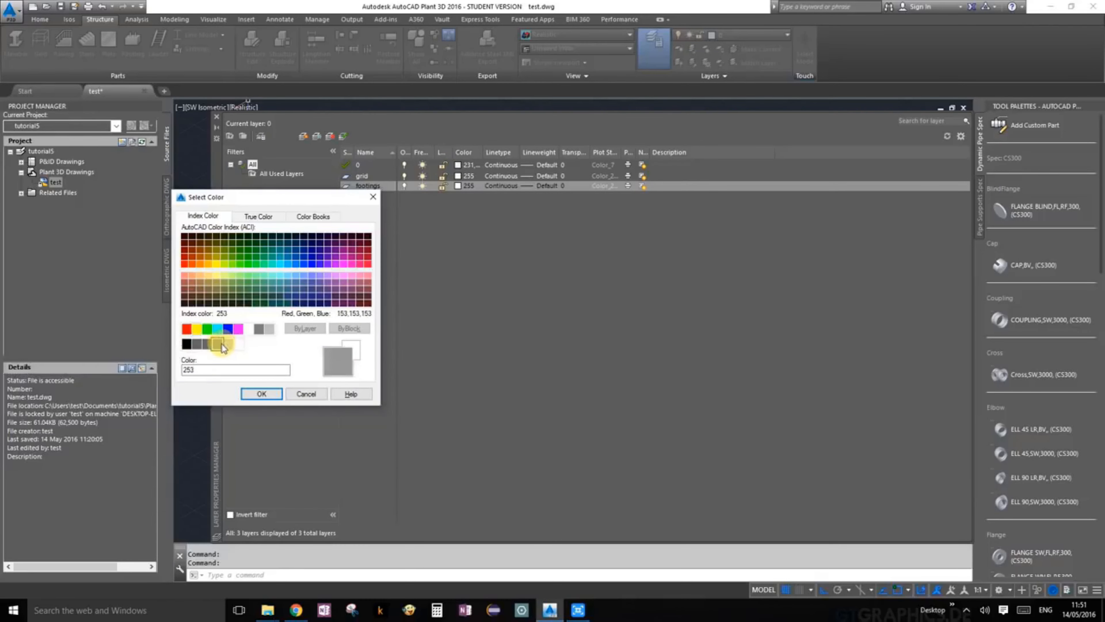
click(261, 394)
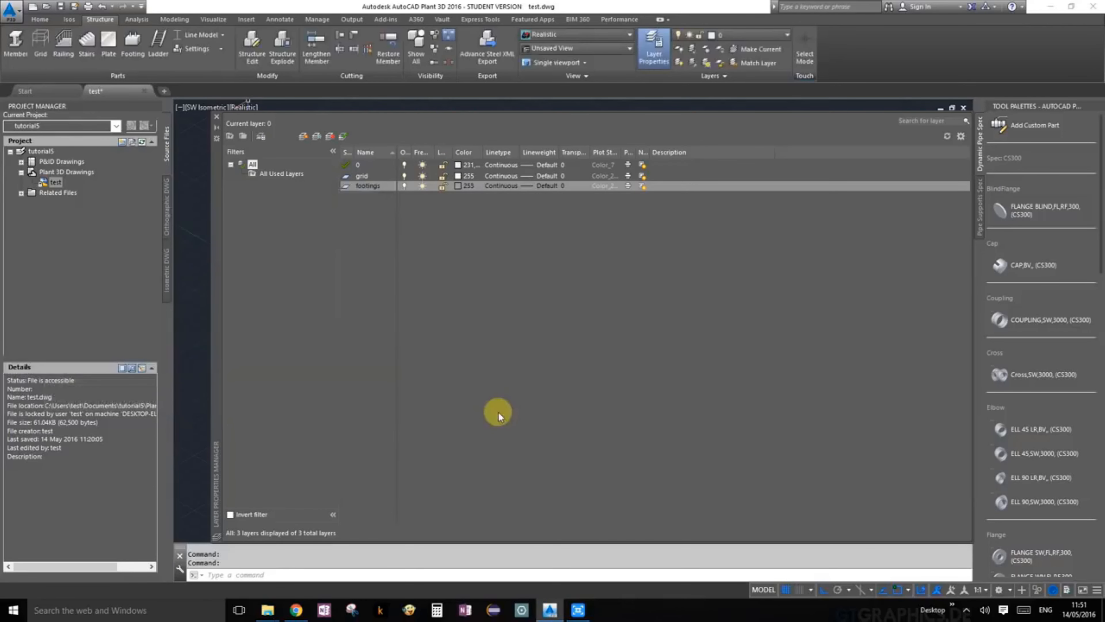
Step: Add a layer named equipments and assign it index color 41
click(303, 136)
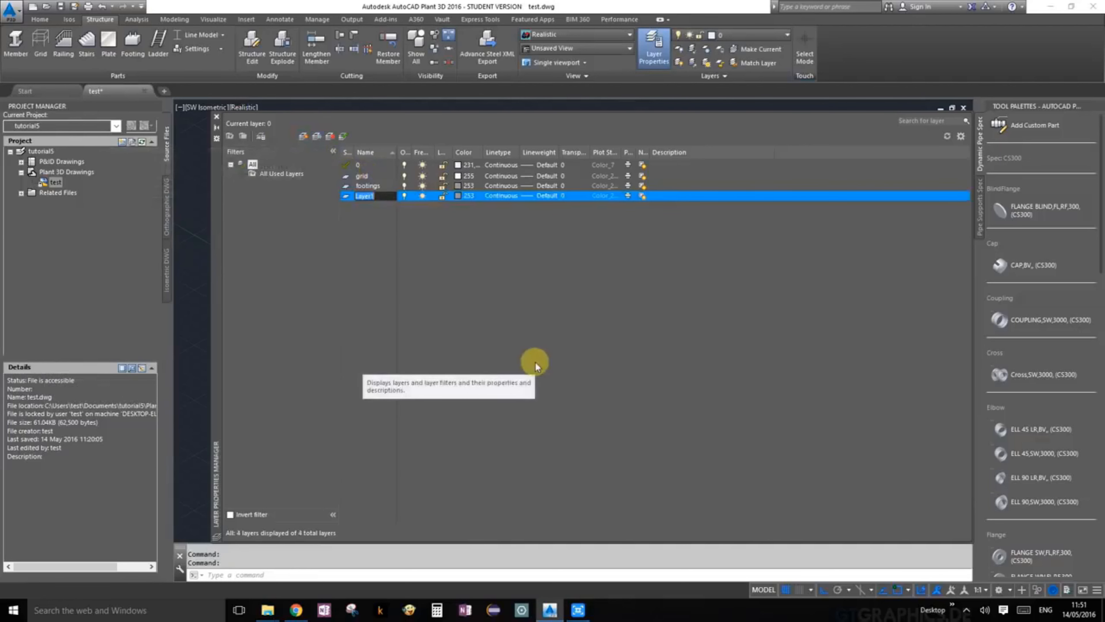
text(equipments)
key(Return)
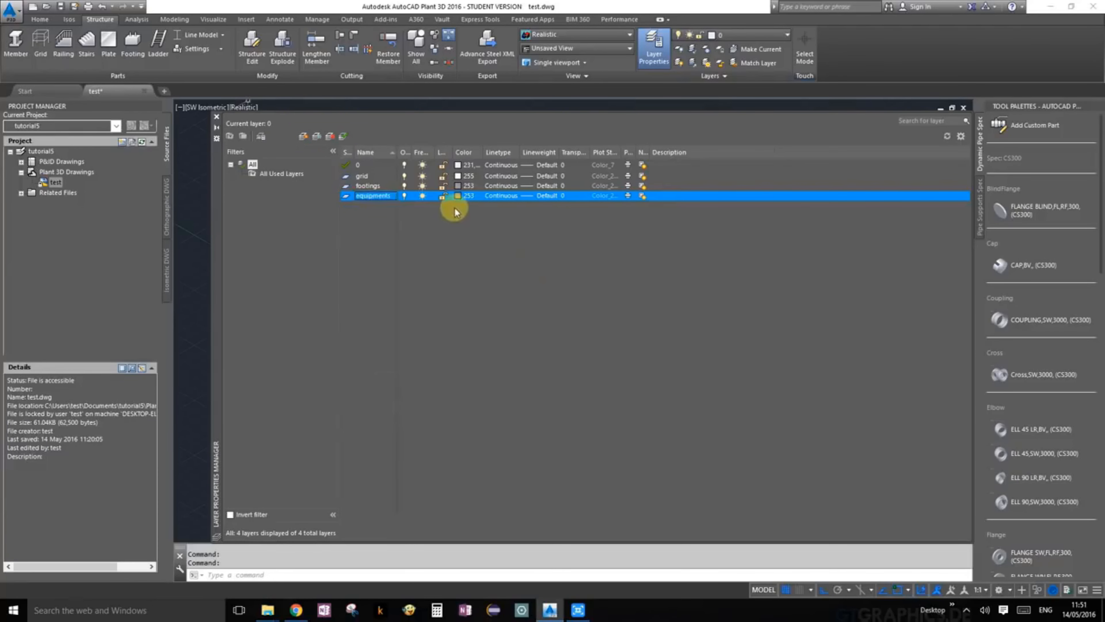
click(458, 196)
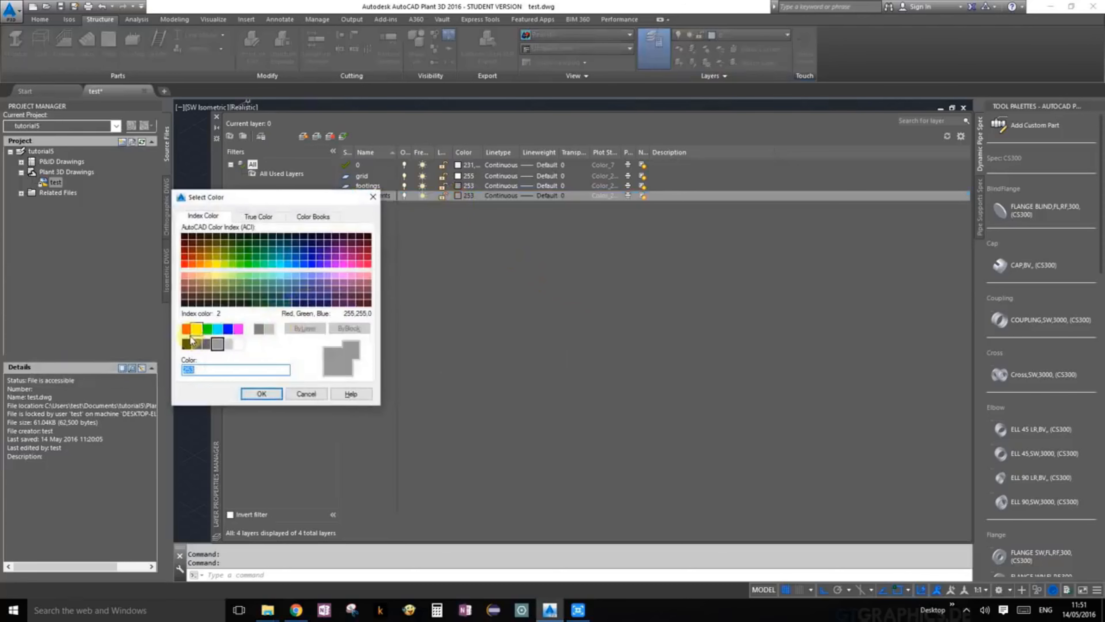
click(208, 263)
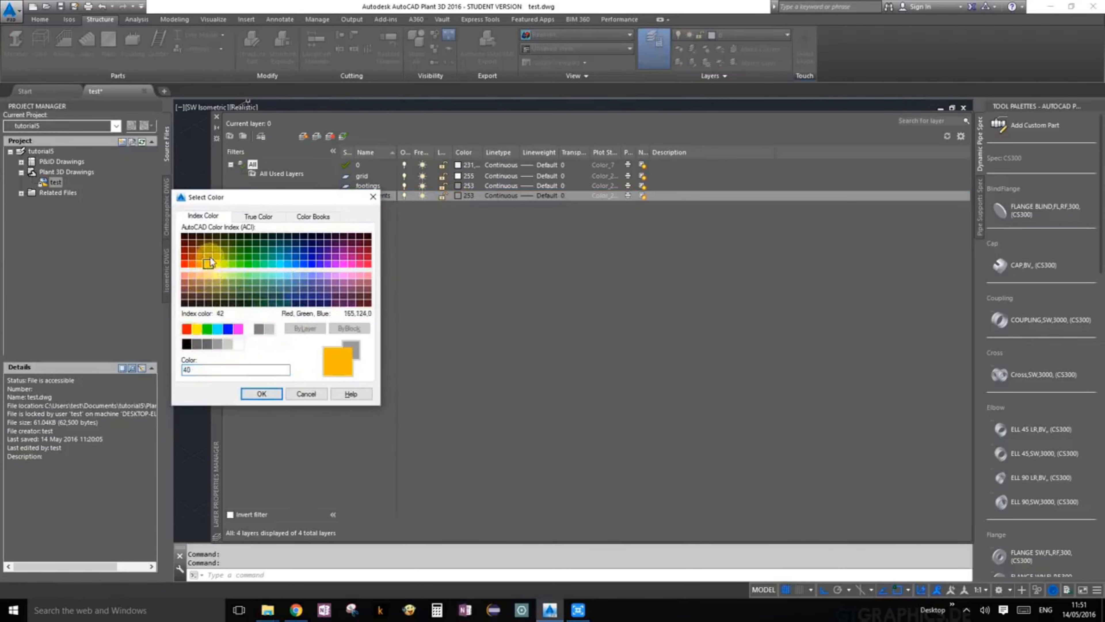
click(209, 257)
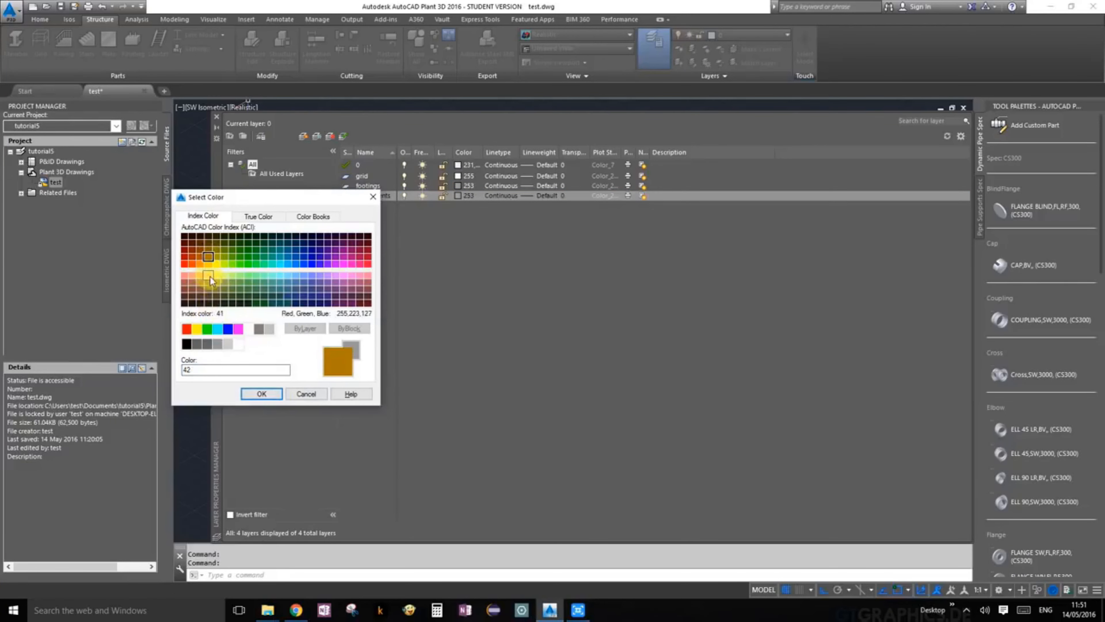
click(210, 276)
click(268, 395)
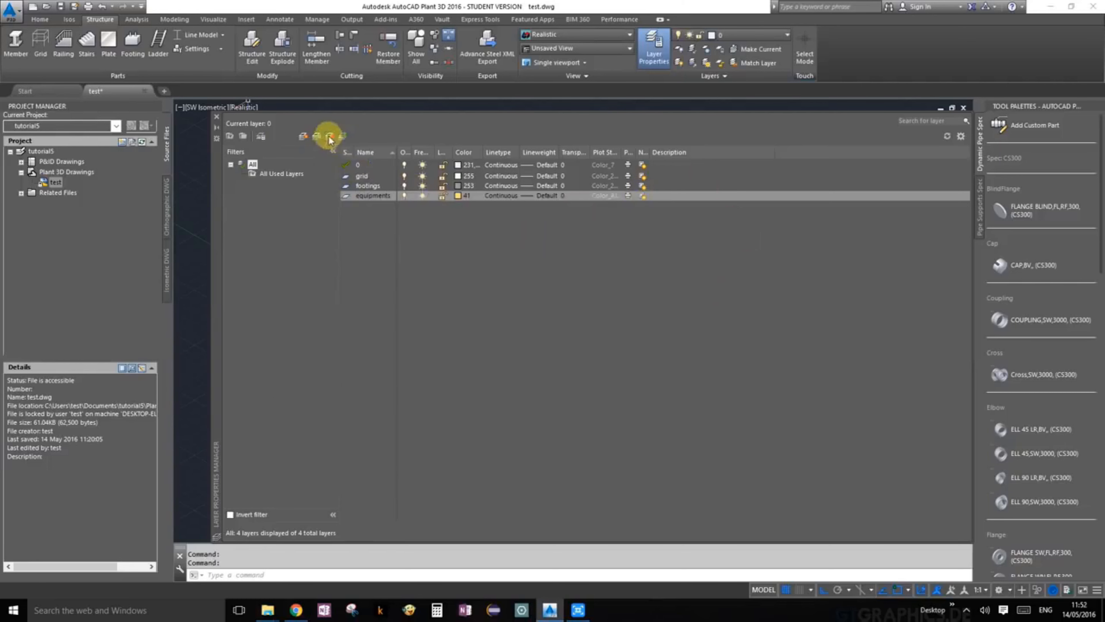
Step: Add a layer named structure and set its color to blue
click(303, 138)
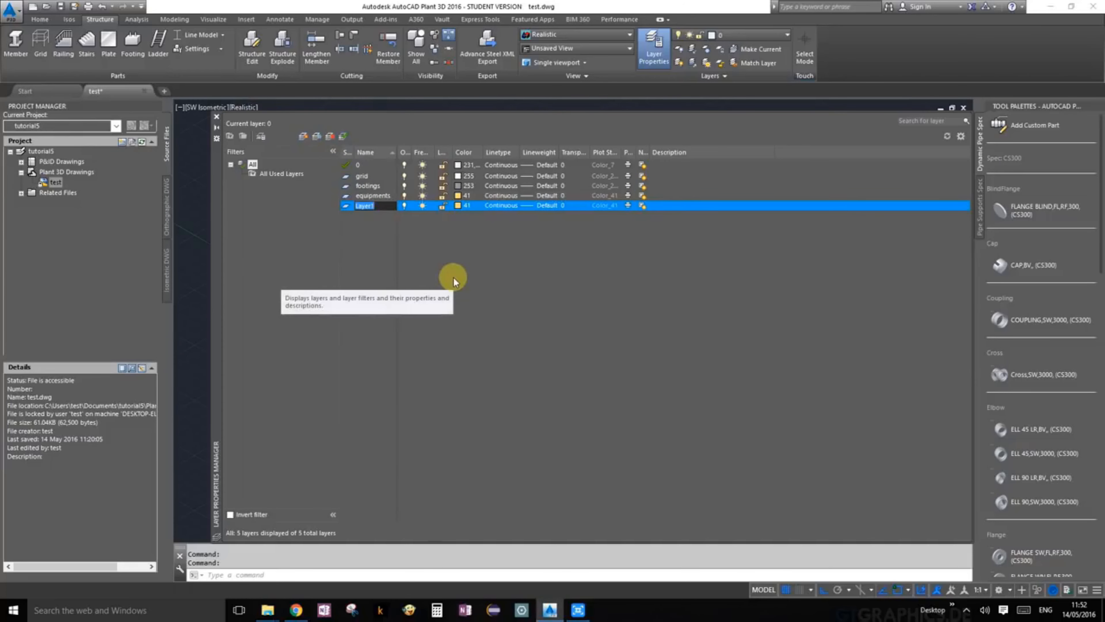
text(structure)
click(458, 206)
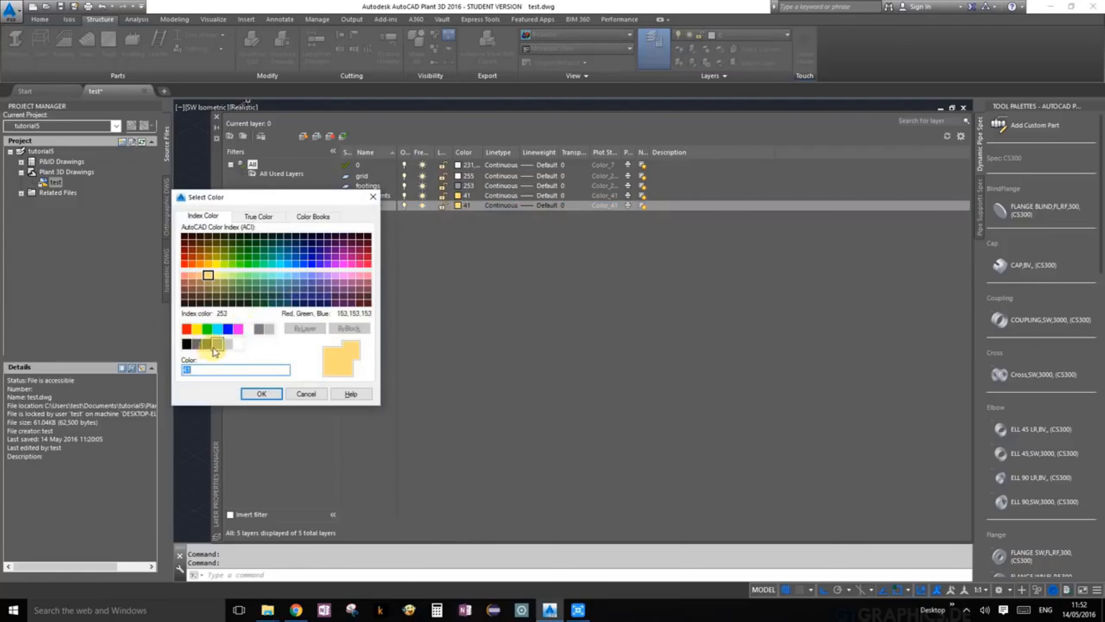
click(226, 332)
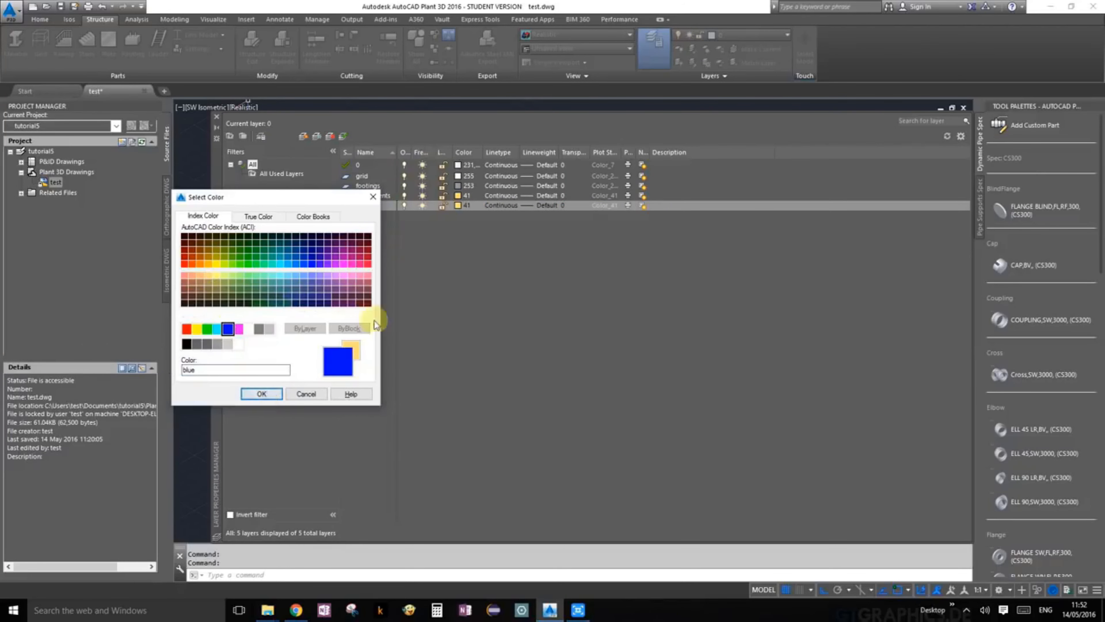
click(261, 394)
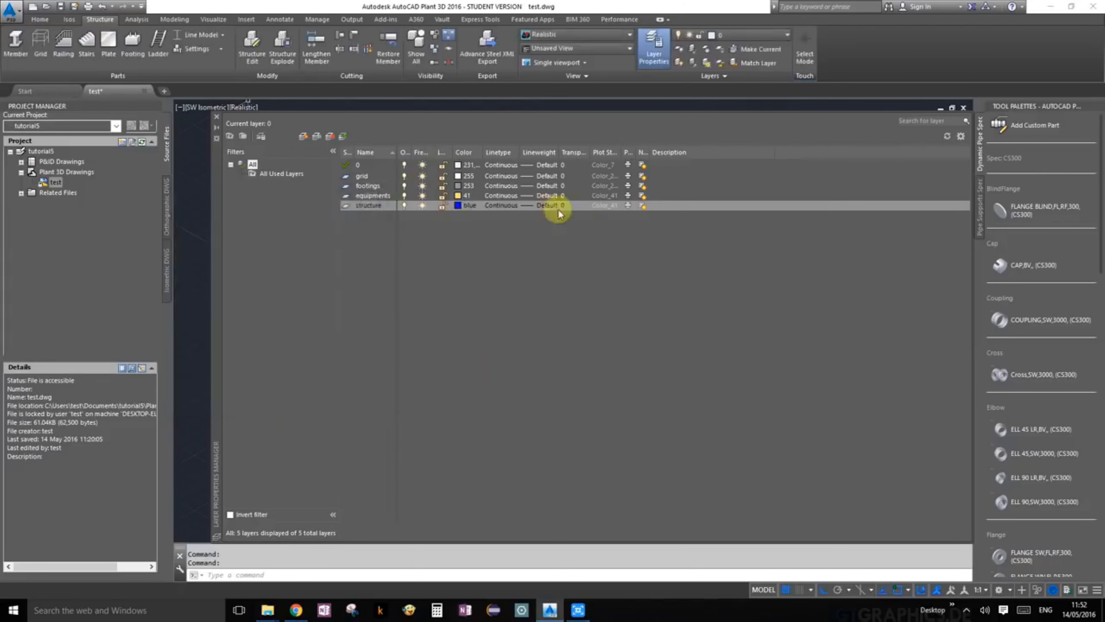
click(304, 137)
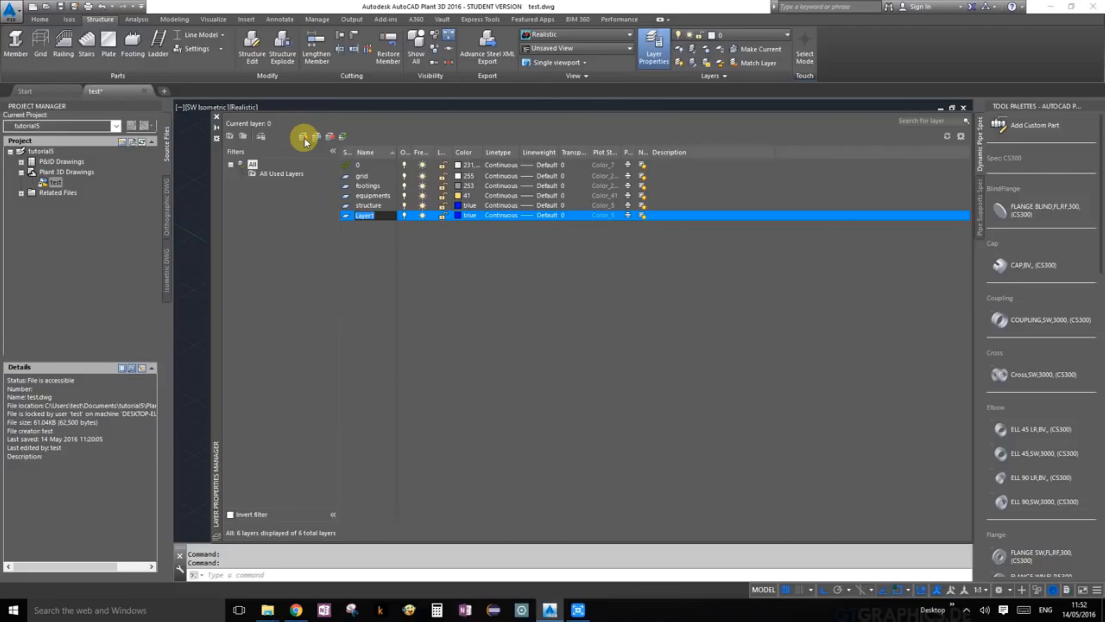
key(BackSpace)
click(462, 254)
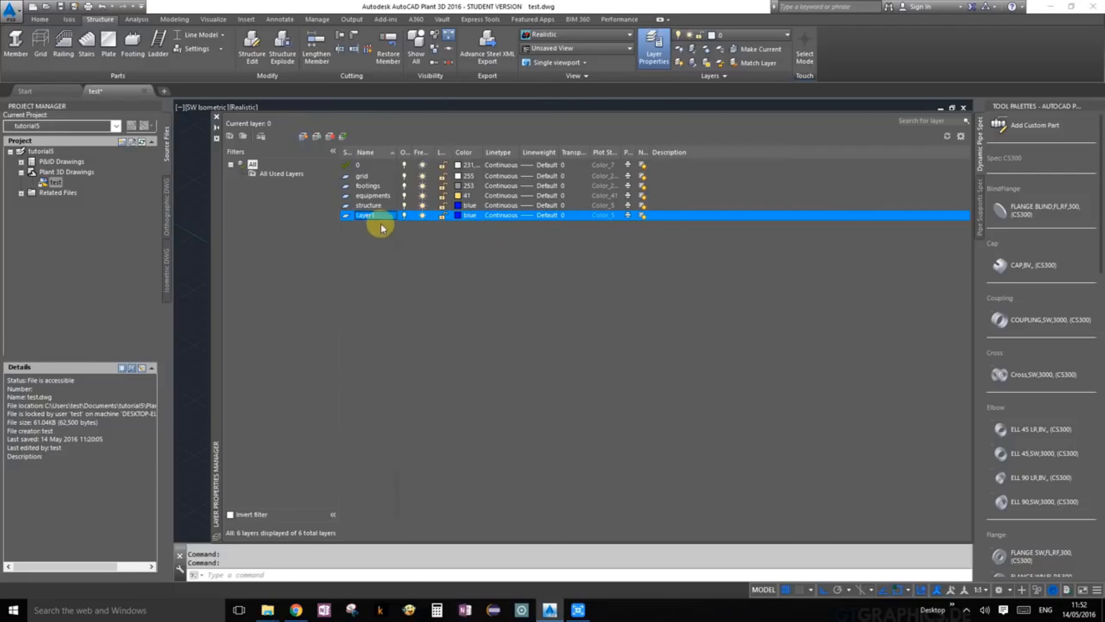
right_click(376, 221)
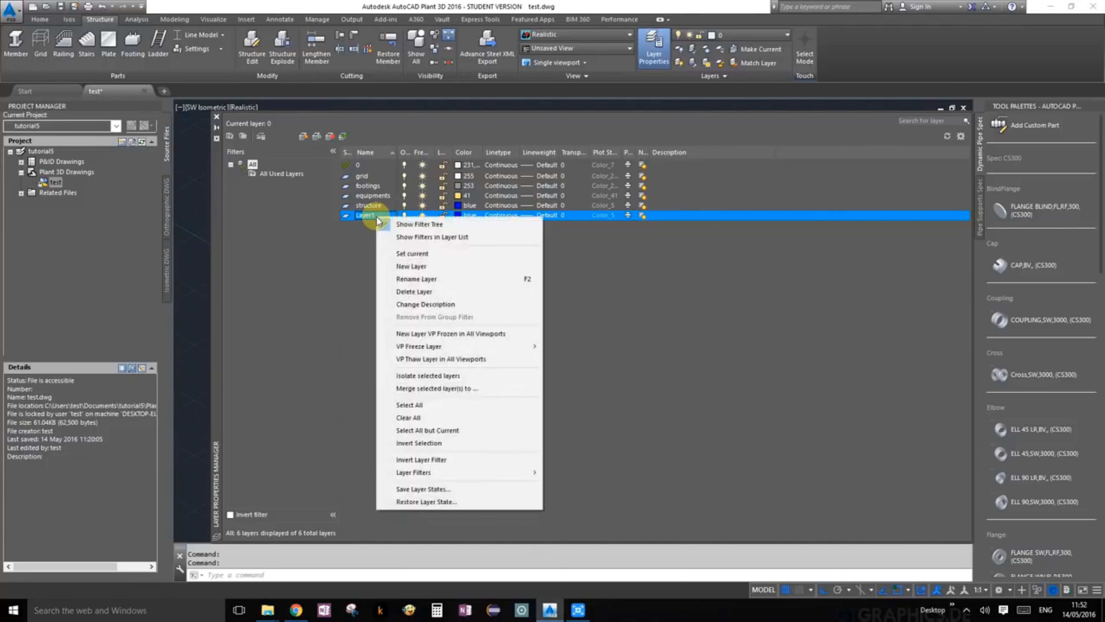
click(449, 292)
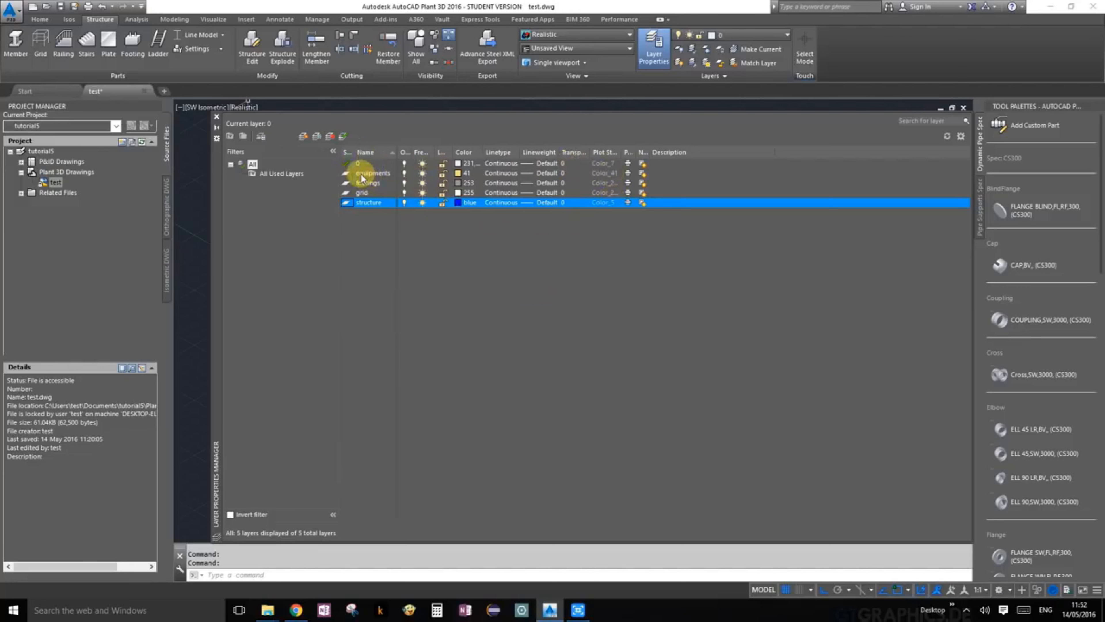
Step: Make the grid layer the current layer and close the layer properties manager
double_click(364, 193)
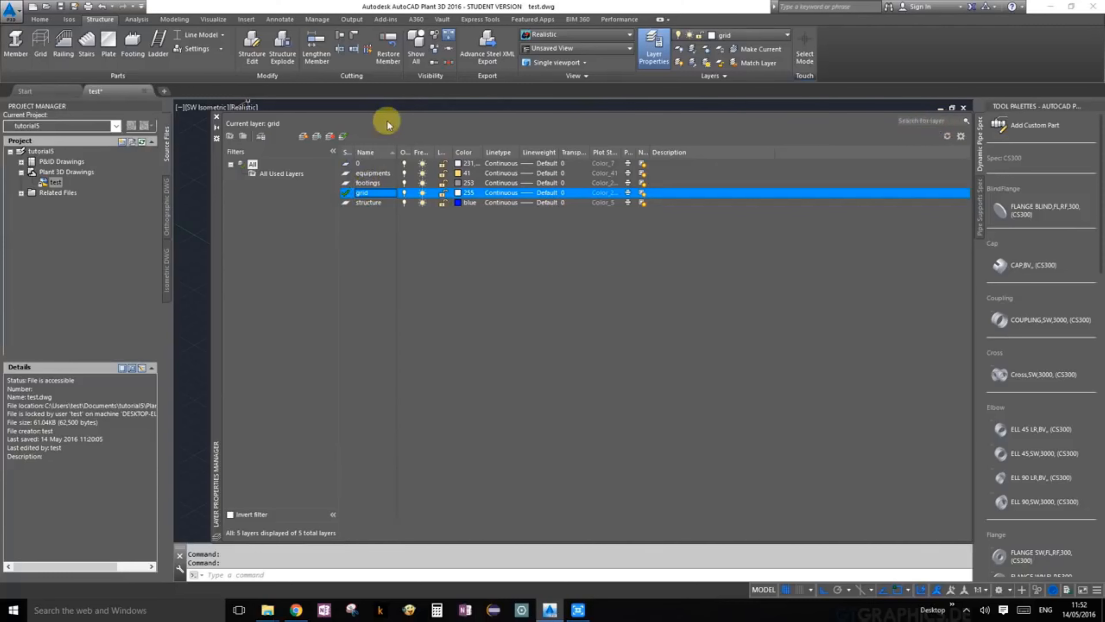
click(217, 118)
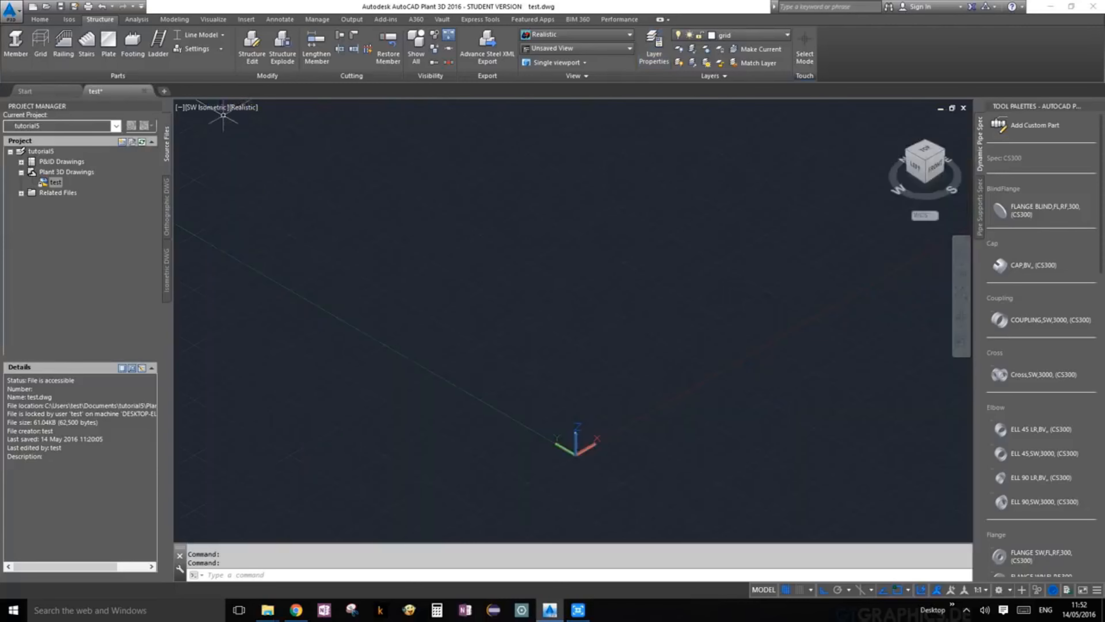
click(788, 35)
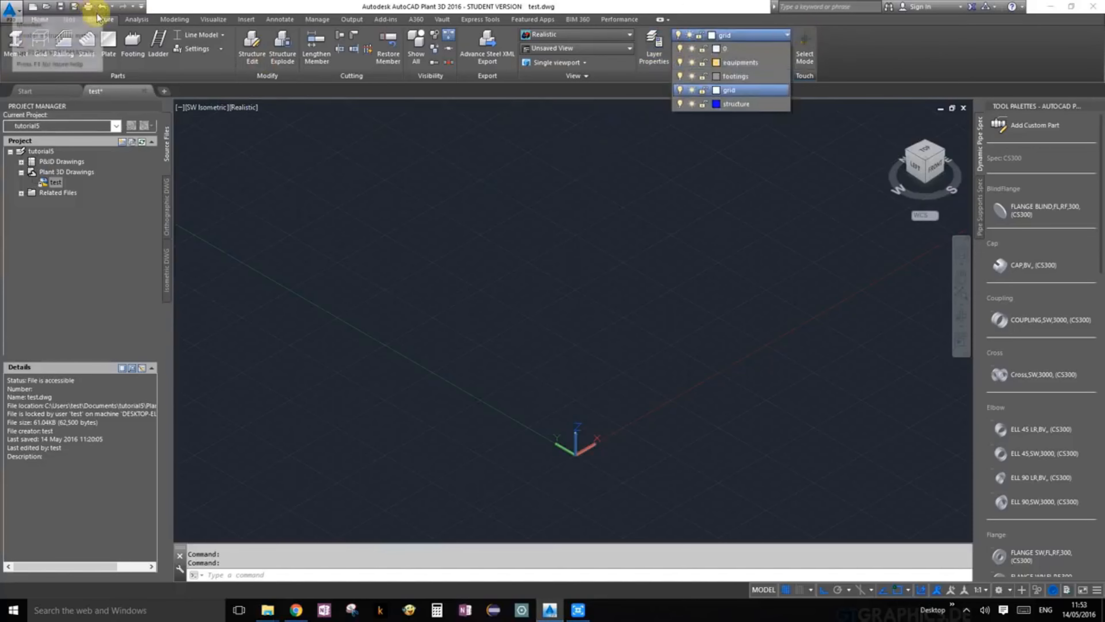
click(664, 115)
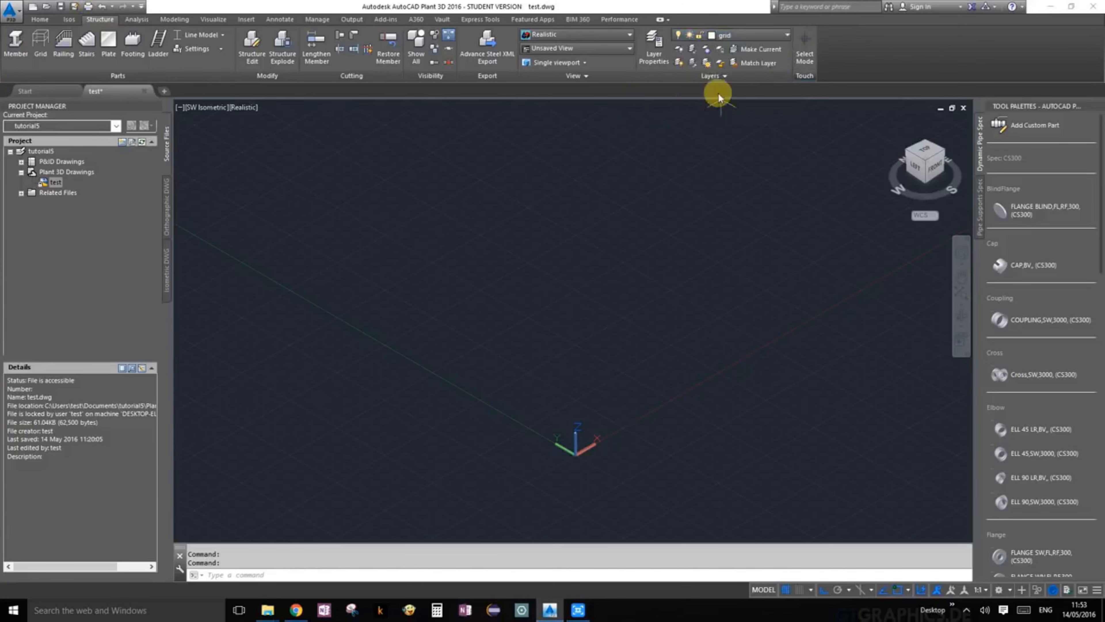
Step: Switch the current layer to footings and back to grid
click(786, 36)
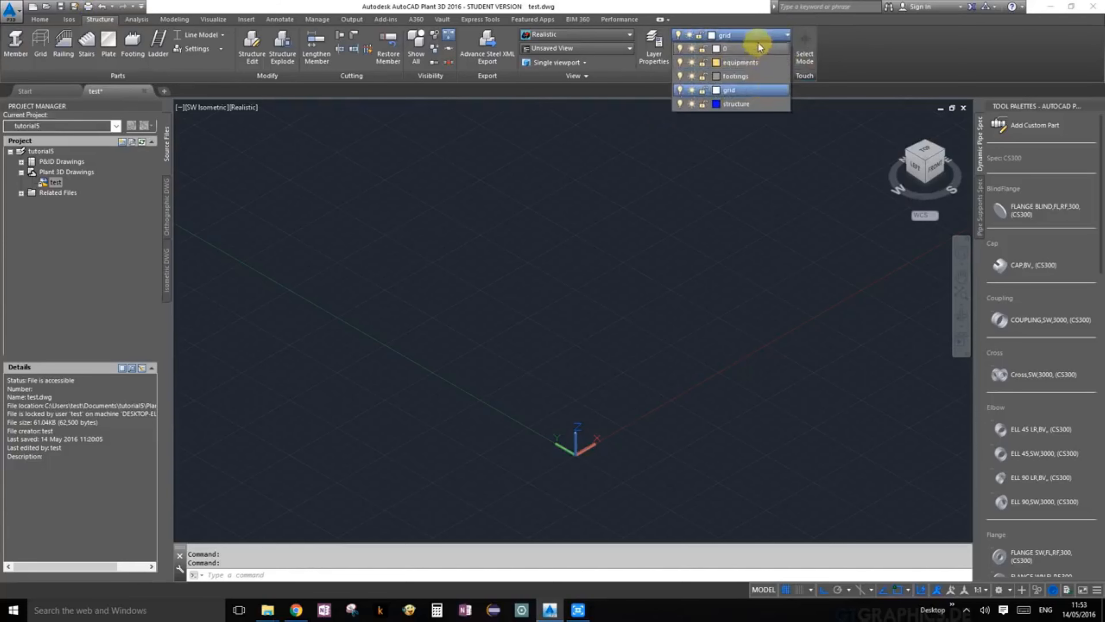
click(759, 77)
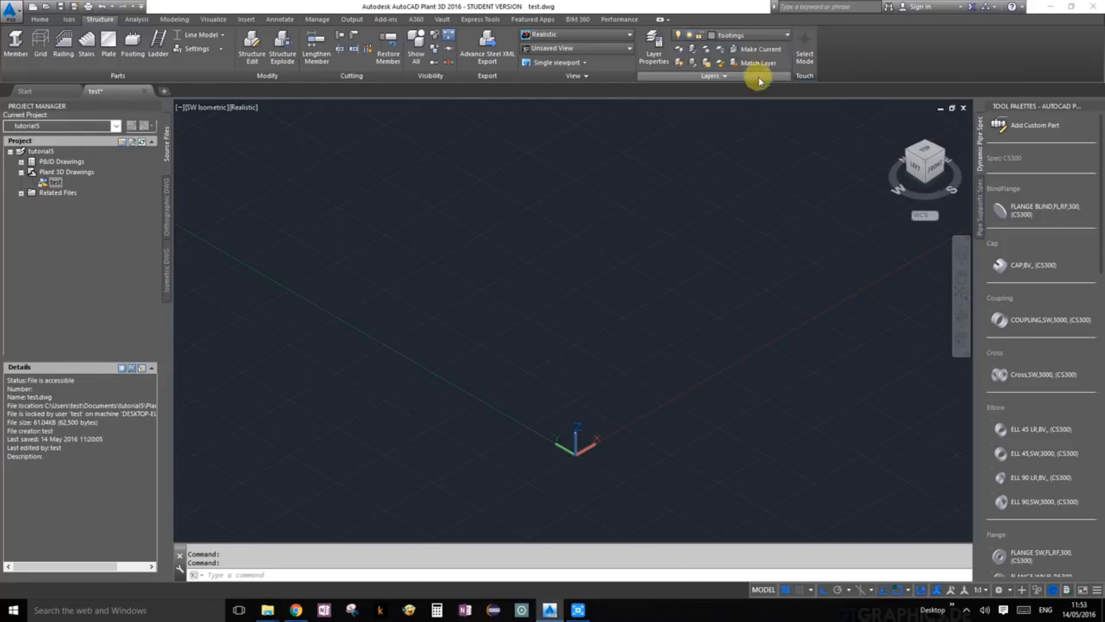
click(774, 36)
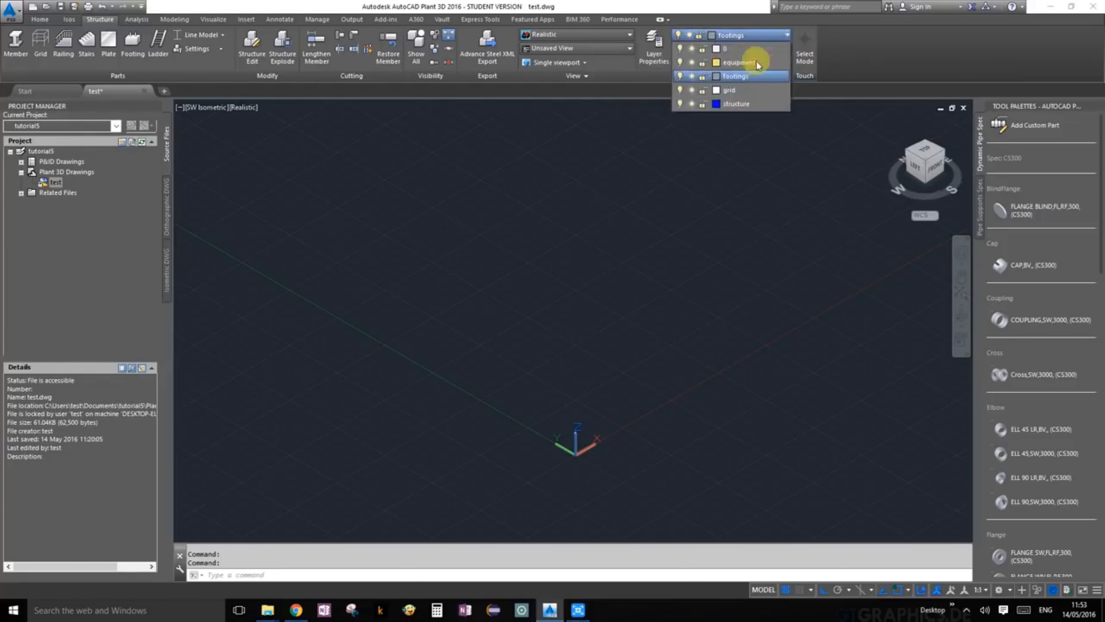
click(749, 89)
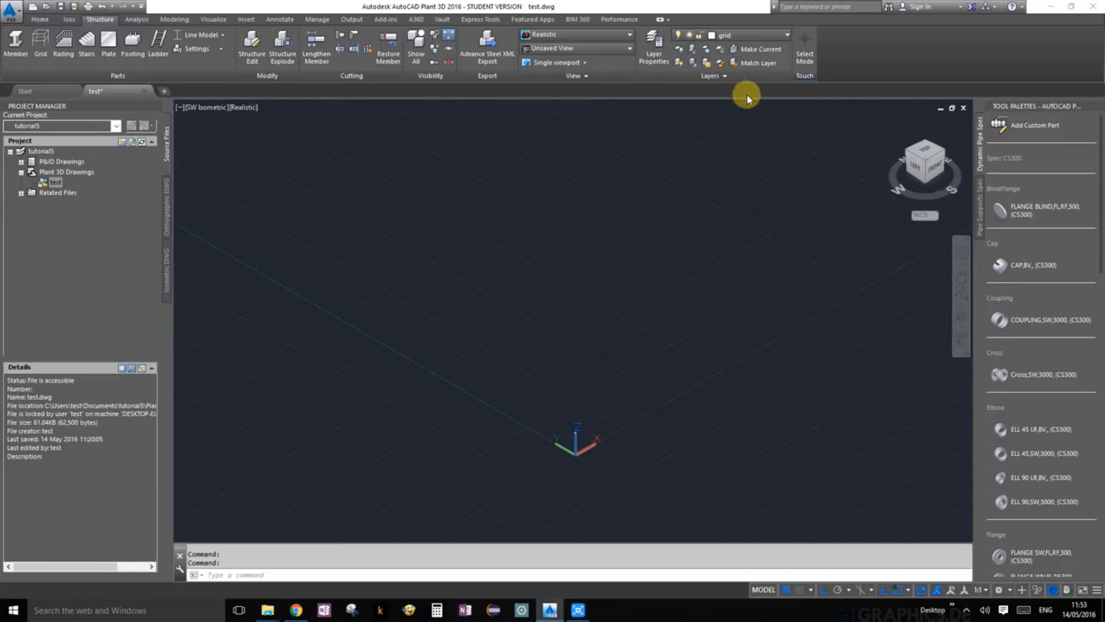
click(205, 108)
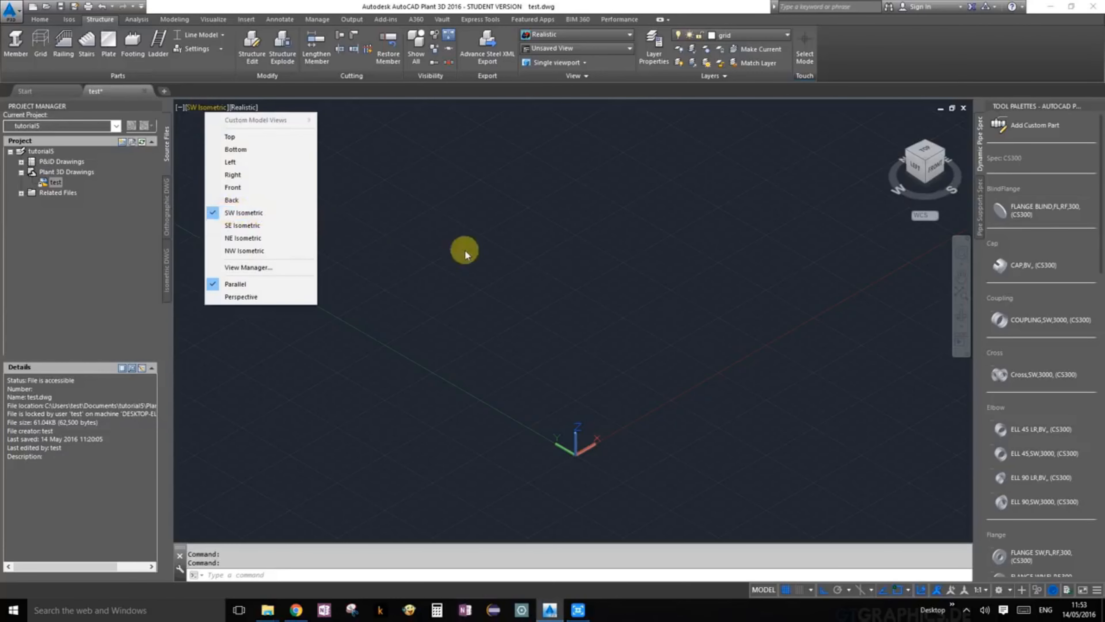
click(530, 249)
click(530, 249)
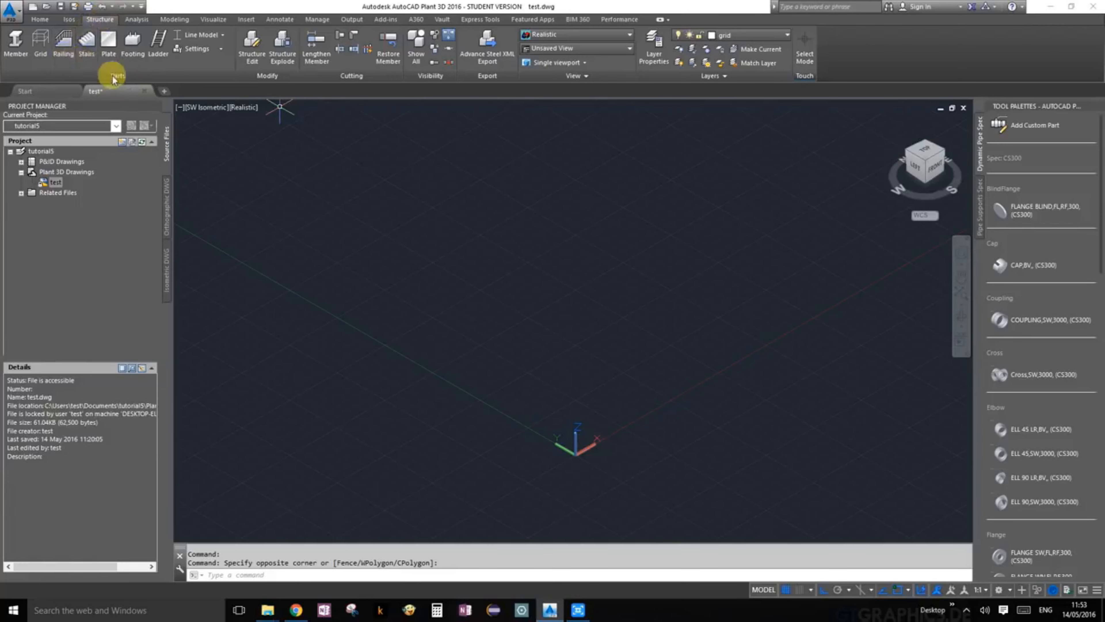
Step: Create a structural grid named Test with axis values 0,4000,8000,12000, row values 0,4000,8000, platform values 0,500,8500 and platform names 0,+500,+8500
click(38, 43)
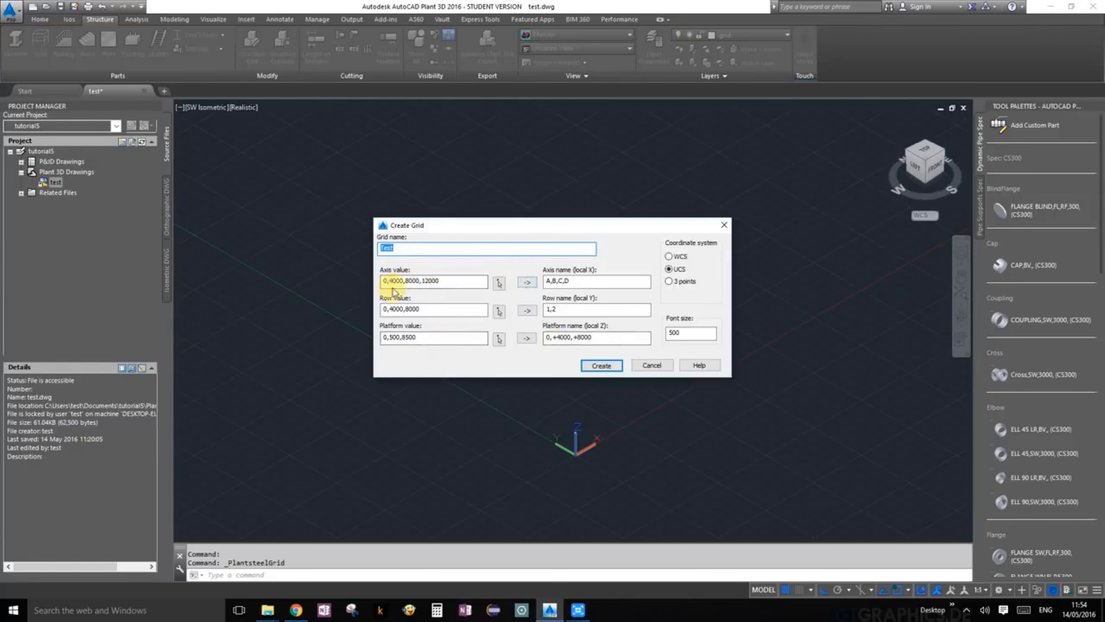
click(526, 284)
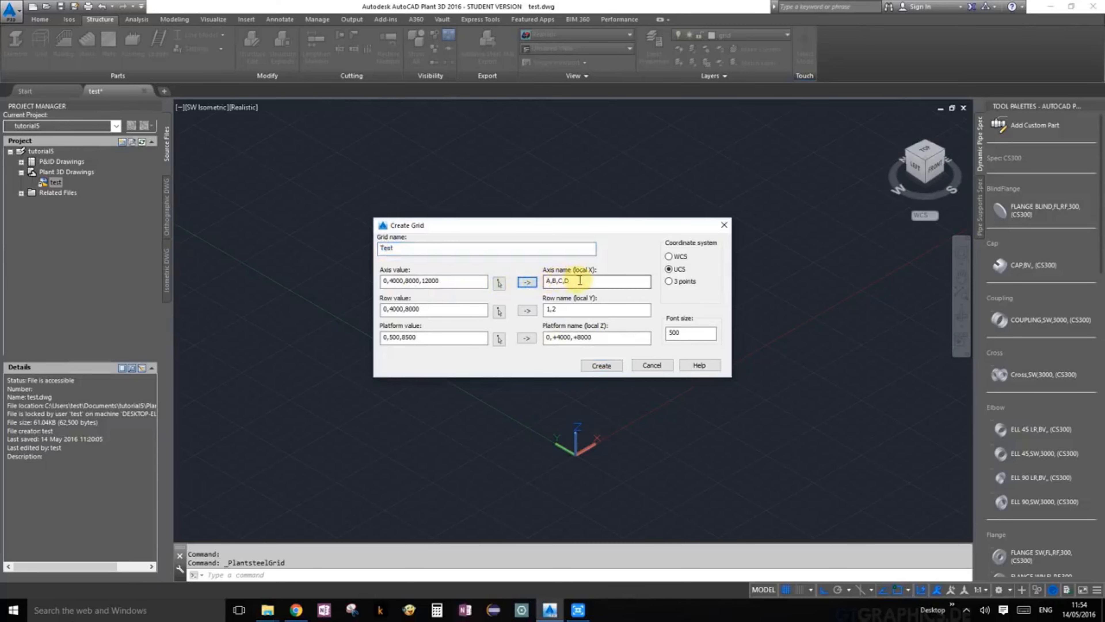
click(546, 310)
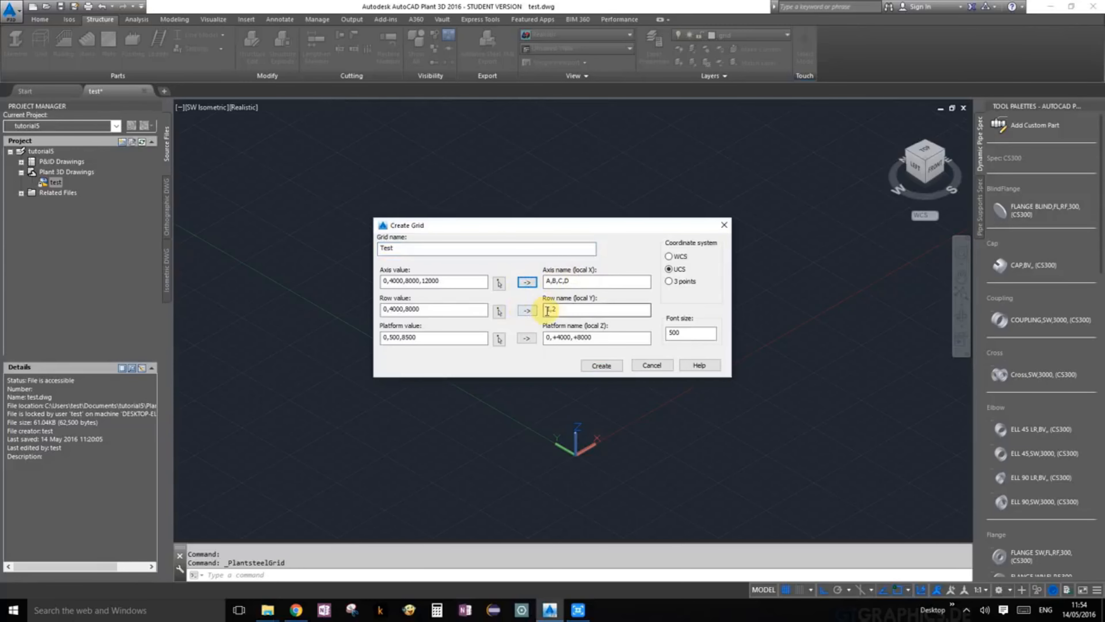
click(599, 338)
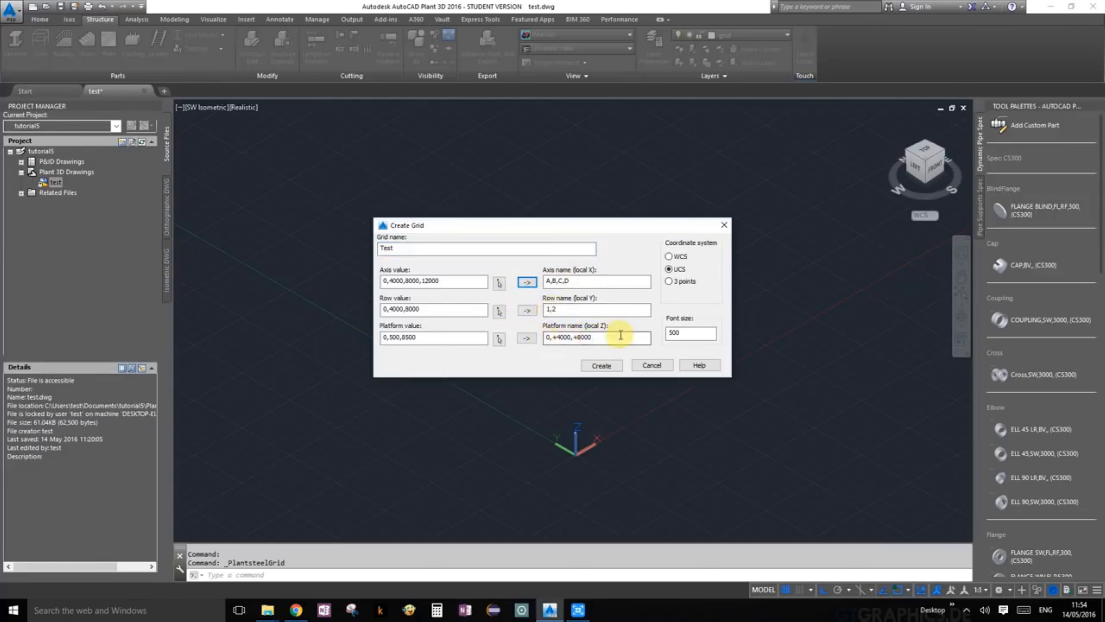
click(526, 338)
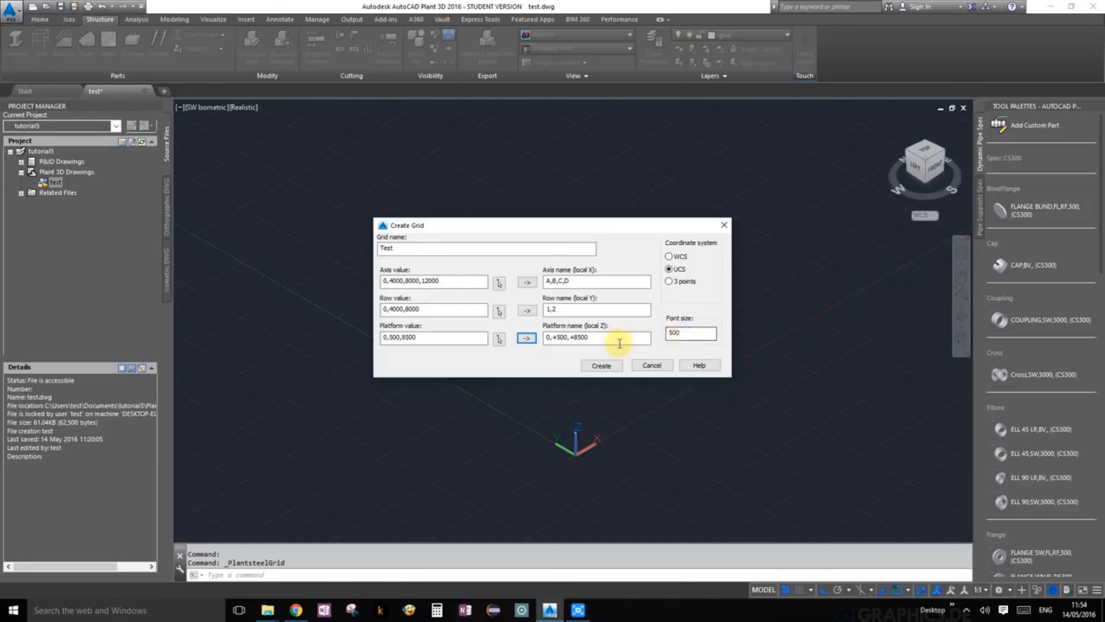
click(602, 367)
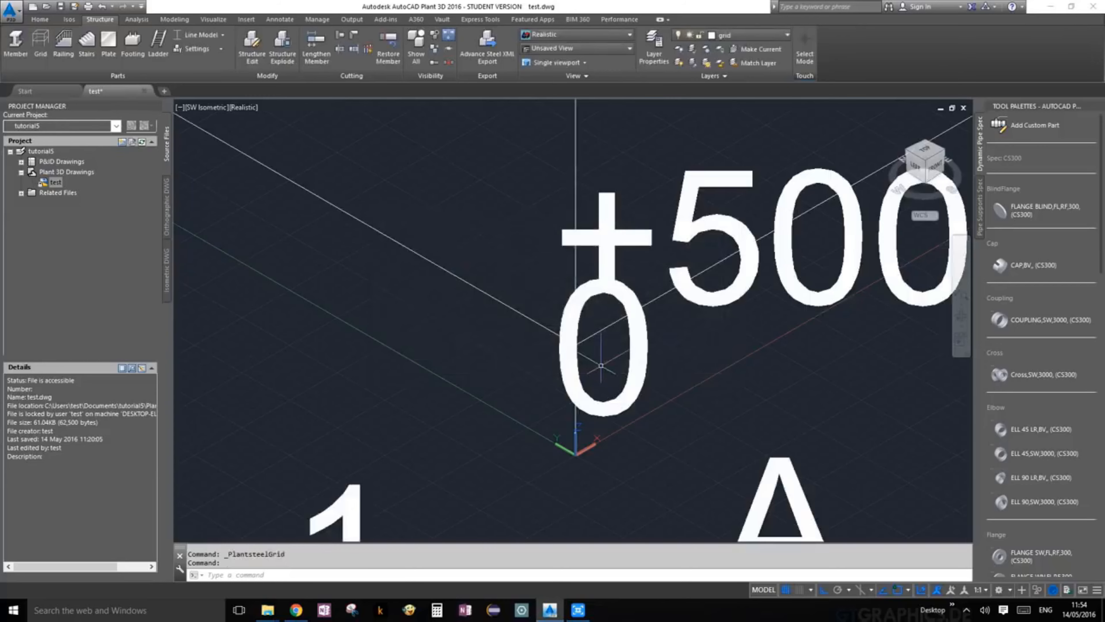
Step: Inspect the new grid by orbiting around it, and restore the SW Isometric view
scroll(601, 365, down, 8)
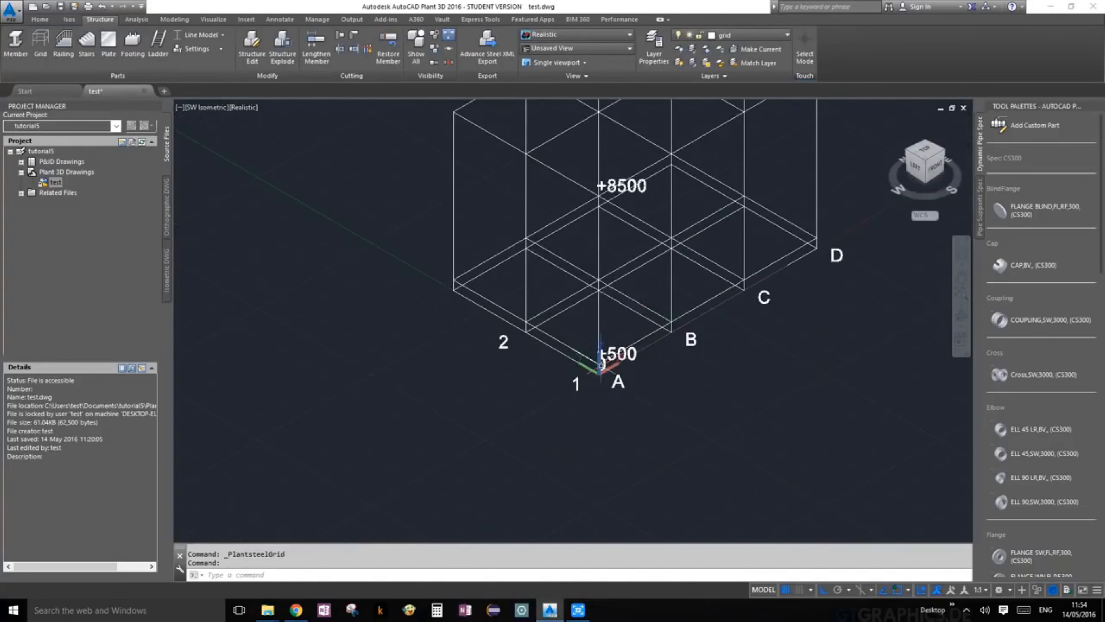
scroll(615, 316, up, 3)
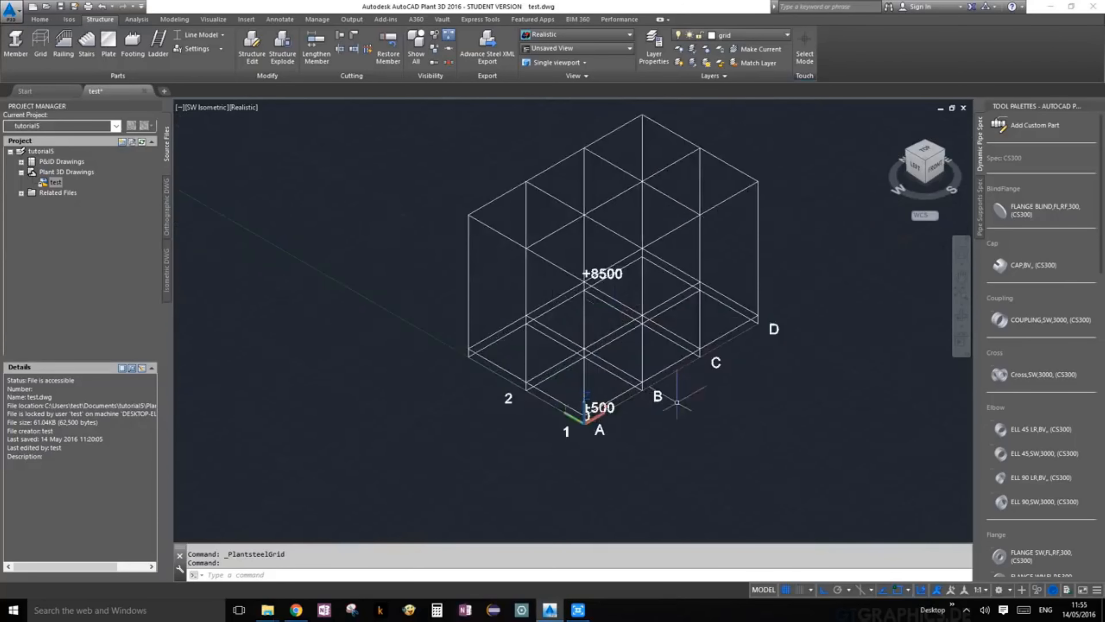
click(960, 298)
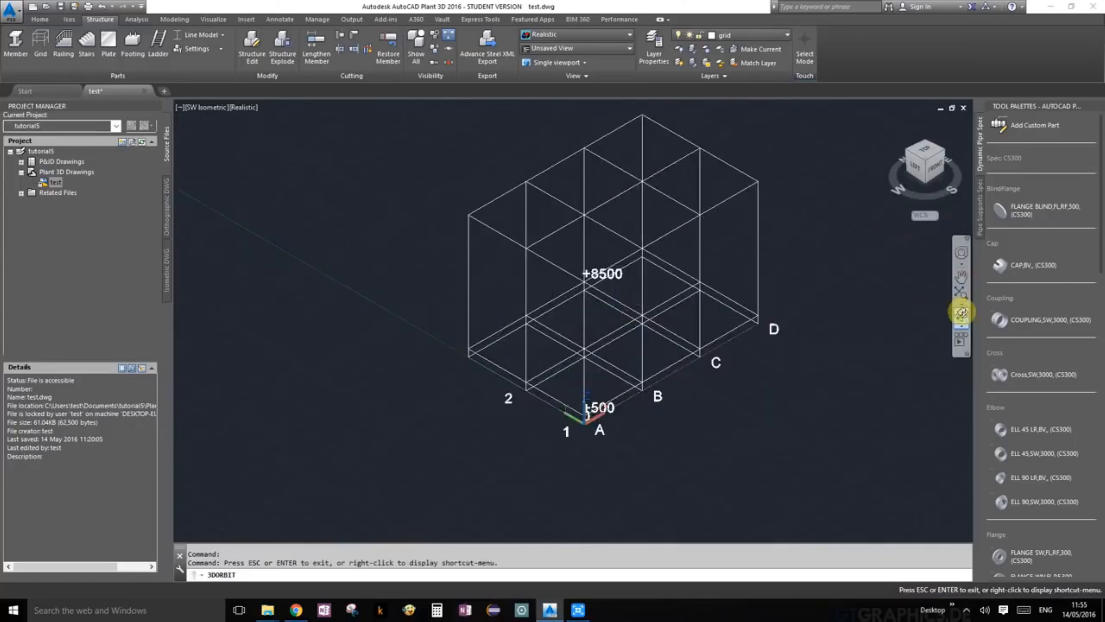
drag(725, 298, 724, 330)
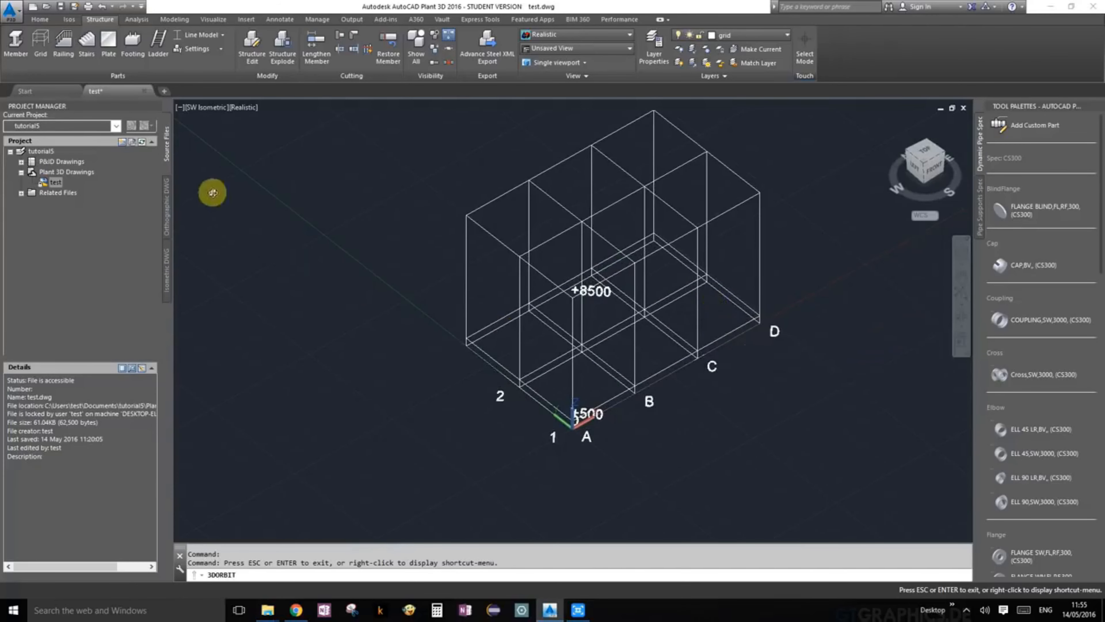
key(Escape)
click(212, 109)
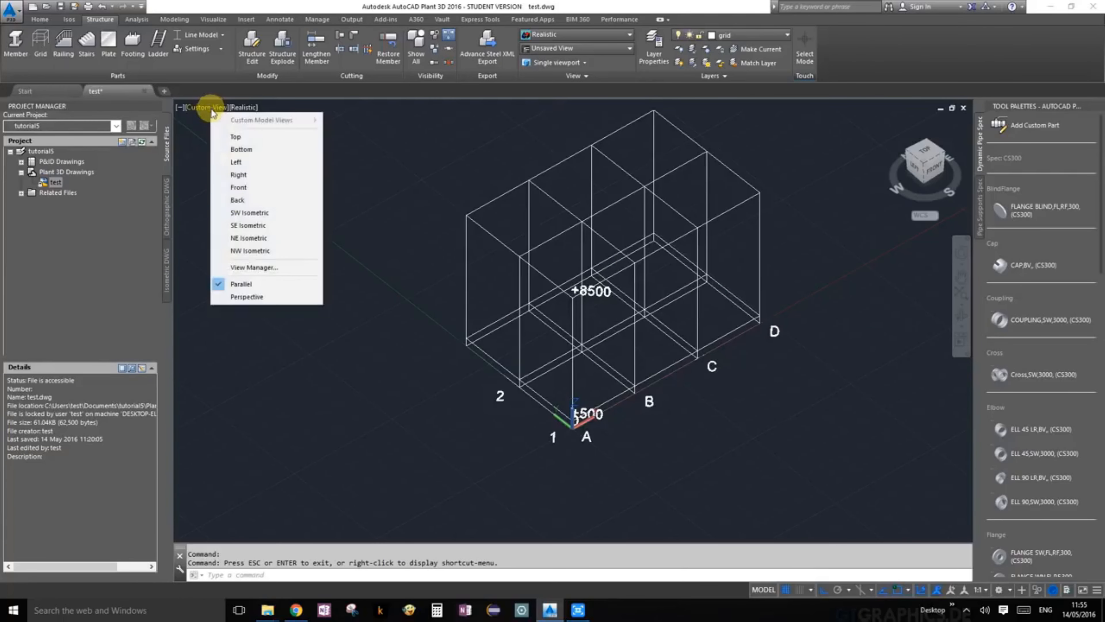
click(232, 213)
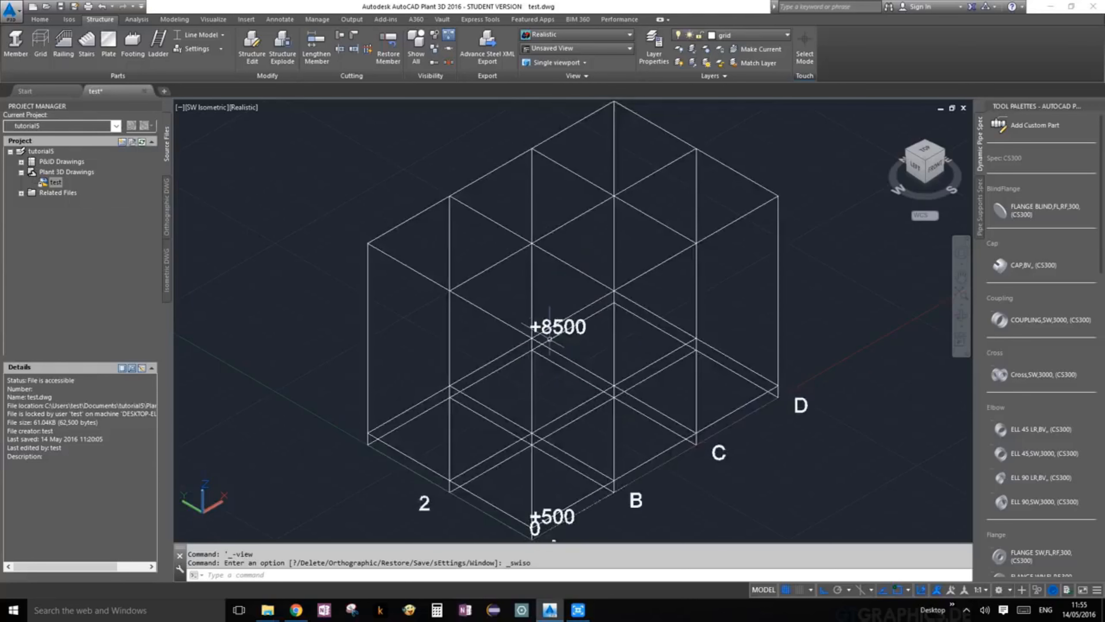
Step: Orbit the grid to a custom 3D angle that separates its lines and frame the whole grid
click(960, 315)
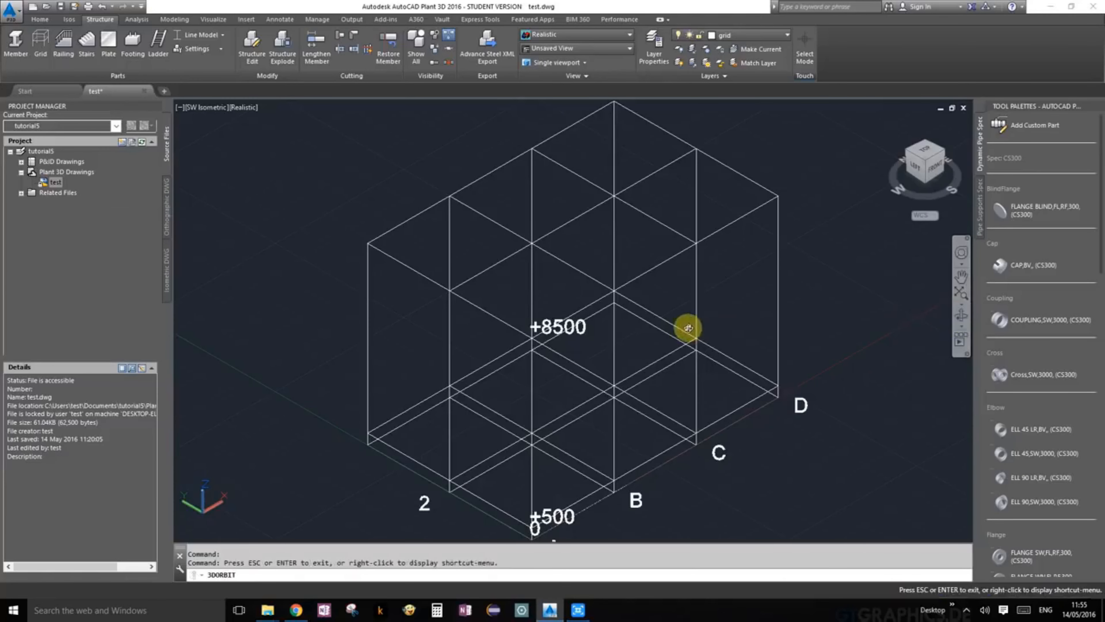
drag(688, 327, 673, 328)
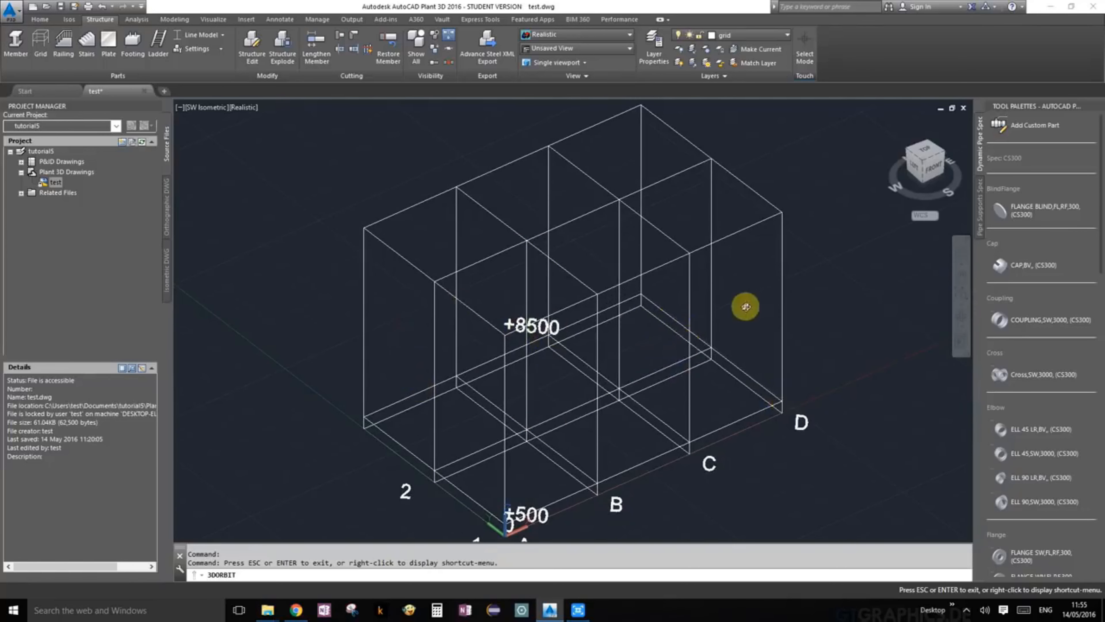
key(Escape)
scroll(609, 385, down, 2)
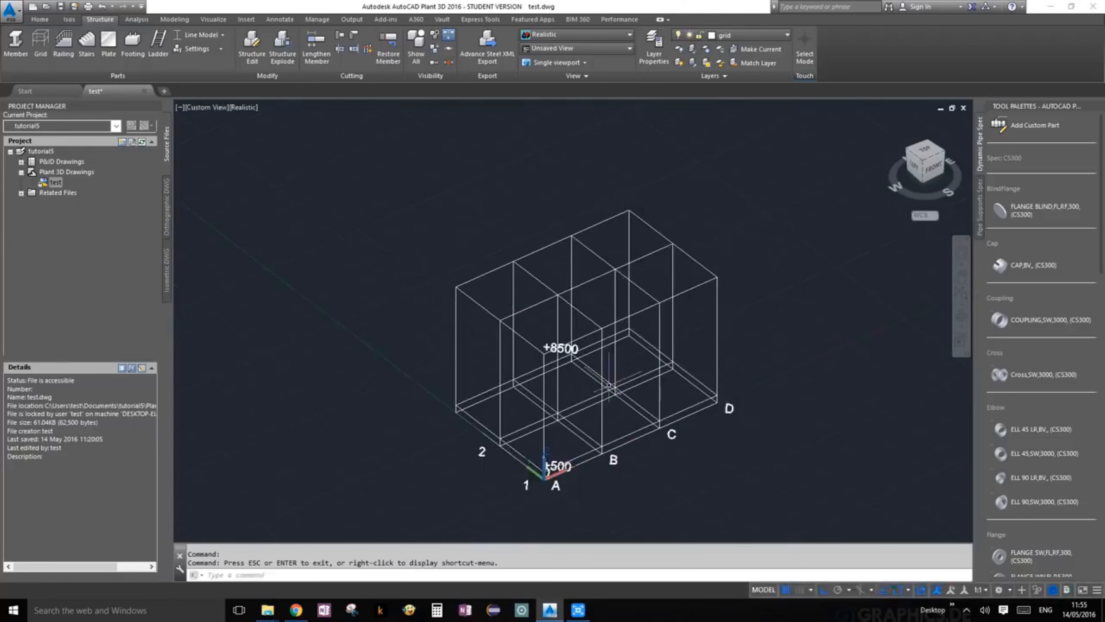
scroll(610, 386, up, 2)
mouse_move(789, 456)
middle_down()
mouse_move(784, 399)
mouse_move(798, 442)
middle_up()
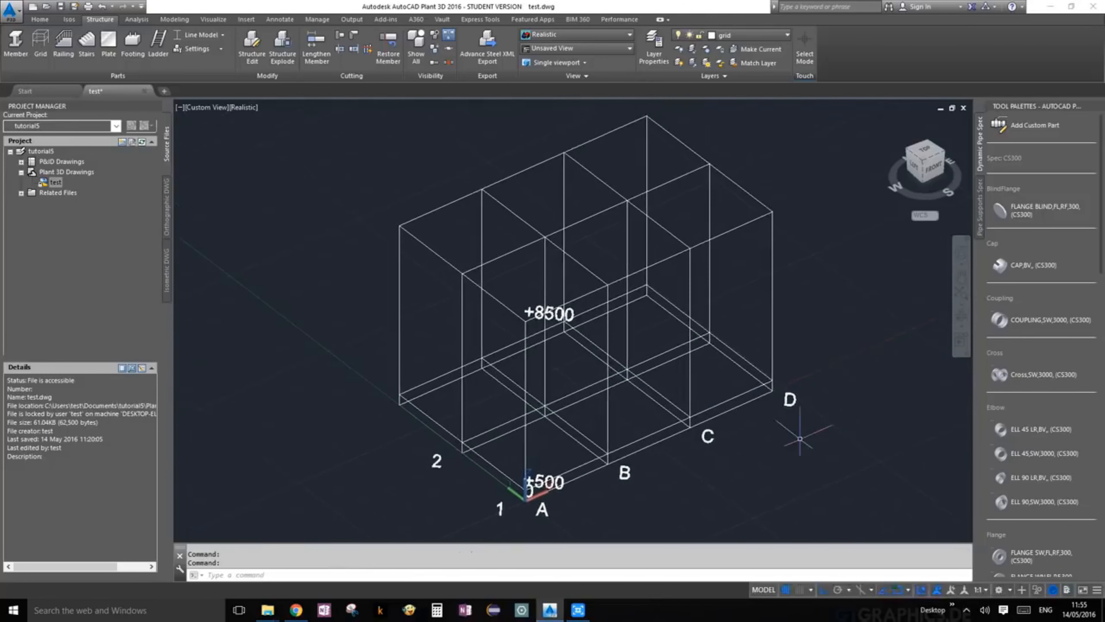